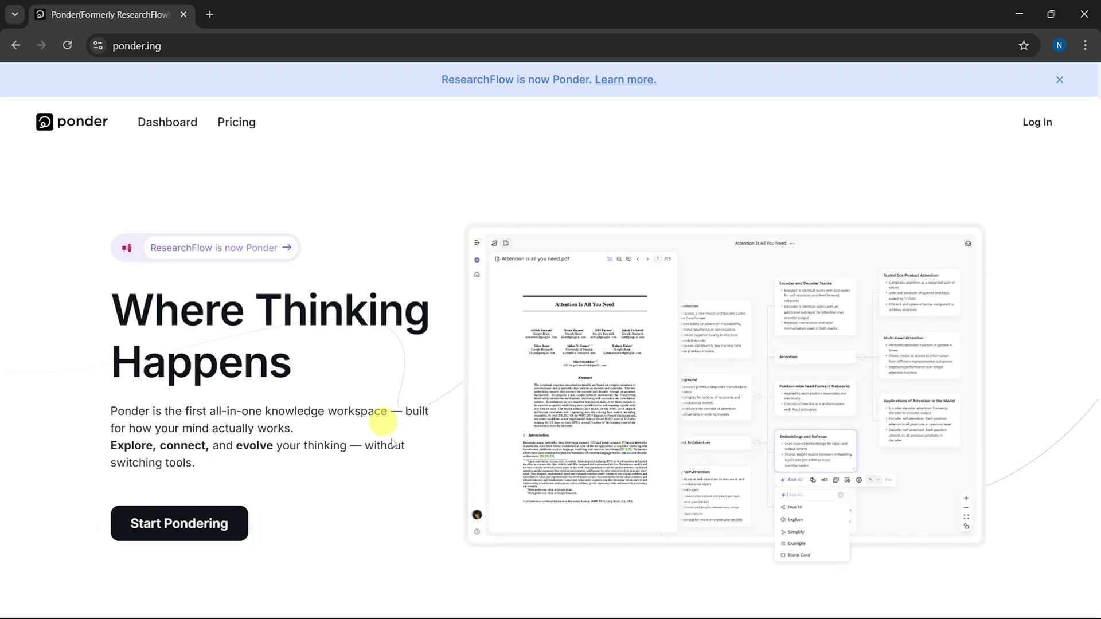
- Scroll down the landing page and switch the feature showcase to Think in Structure
{"action": "scroll", "coordinate": [424, 504], "scroll_direction": "down", "scroll_amount": 2}
{"action": "scroll", "coordinate": [424, 504], "scroll_direction": "down", "scroll_amount": 1}
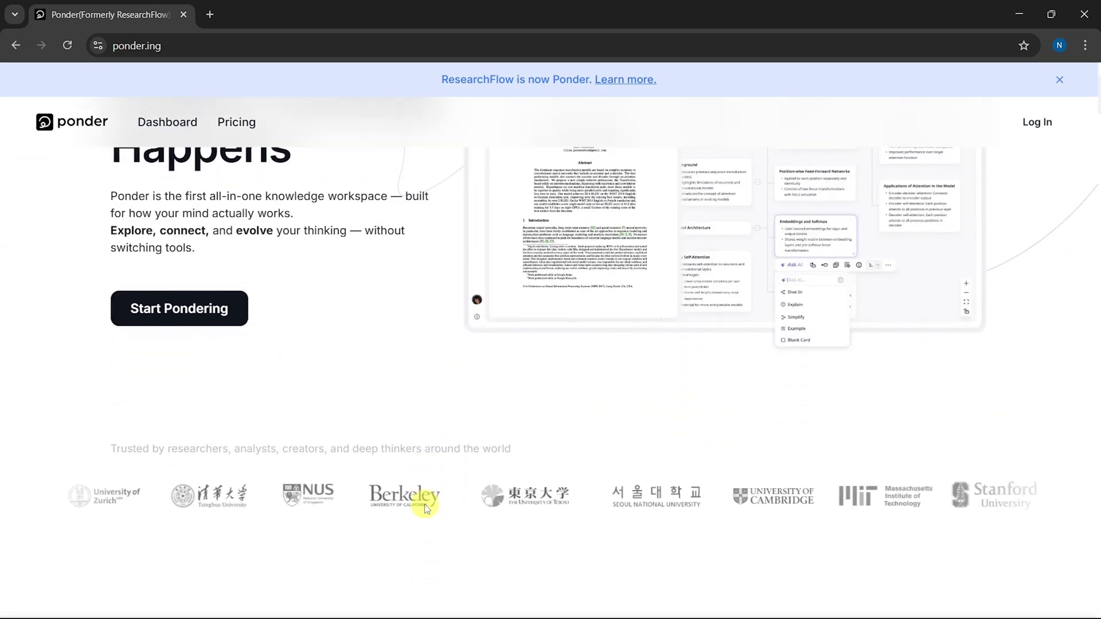
{"action": "scroll", "coordinate": [424, 504], "scroll_direction": "down", "scroll_amount": 2}
{"action": "scroll", "coordinate": [424, 503], "scroll_direction": "down", "scroll_amount": 3}
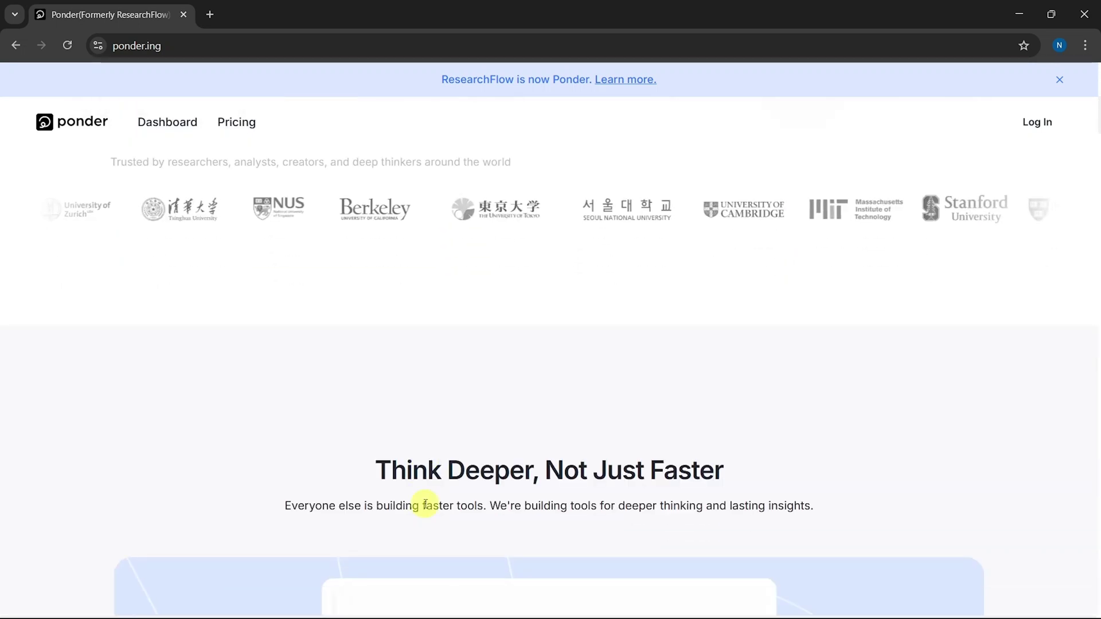
{"action": "scroll", "coordinate": [425, 504], "scroll_direction": "down", "scroll_amount": 1}
{"action": "scroll", "coordinate": [425, 504], "scroll_direction": "down", "scroll_amount": 4}
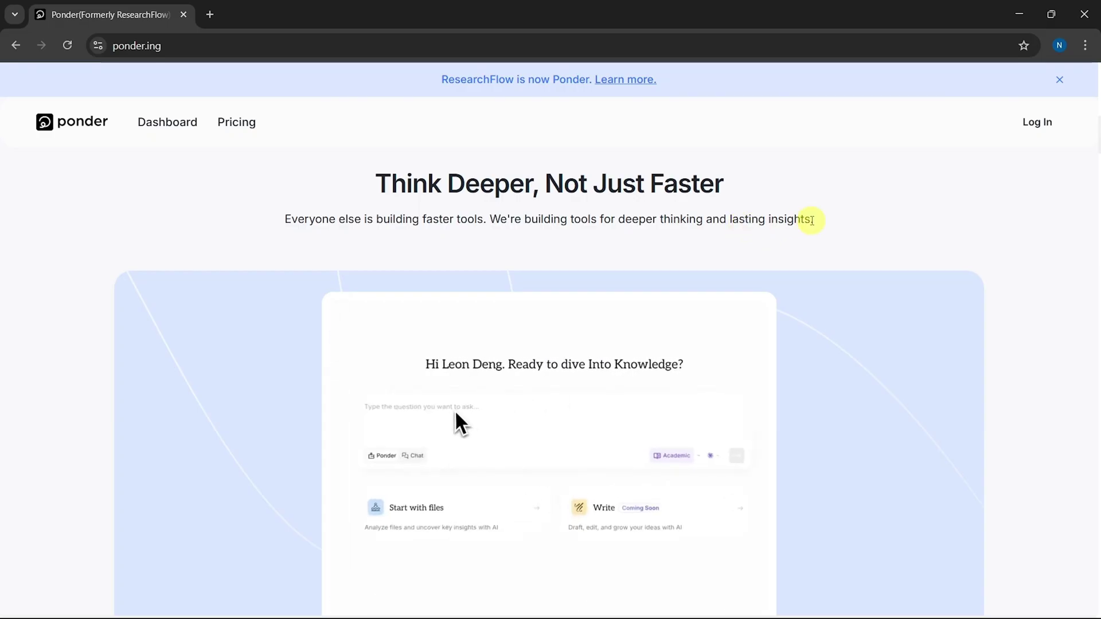
{"action": "scroll", "coordinate": [892, 513], "scroll_direction": "down", "scroll_amount": 3}
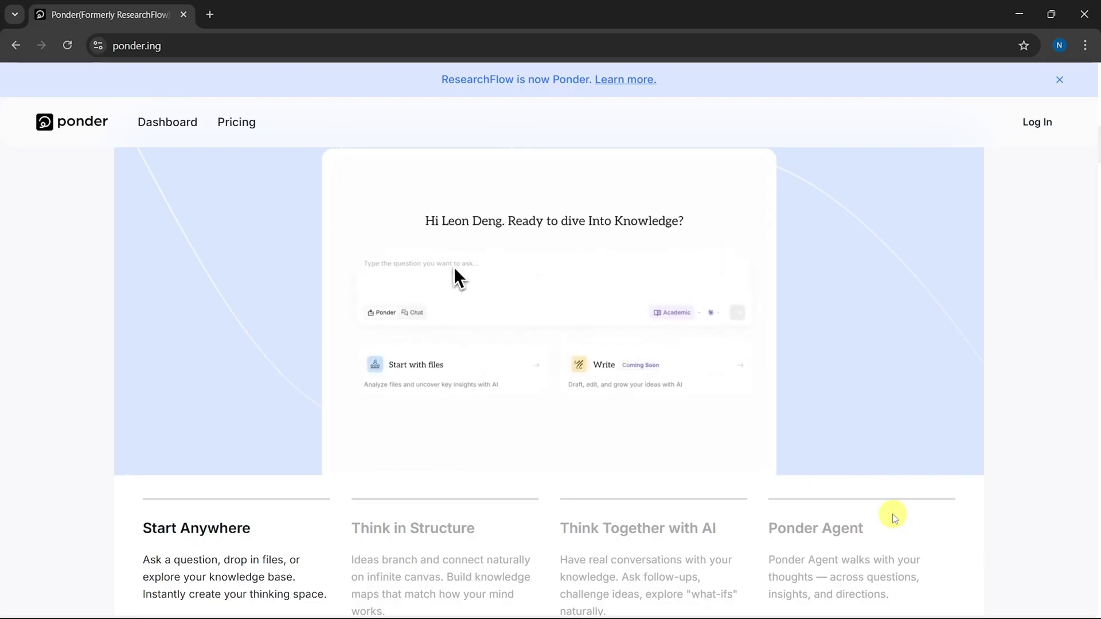
{"action": "left_click", "coordinate": [435, 520]}
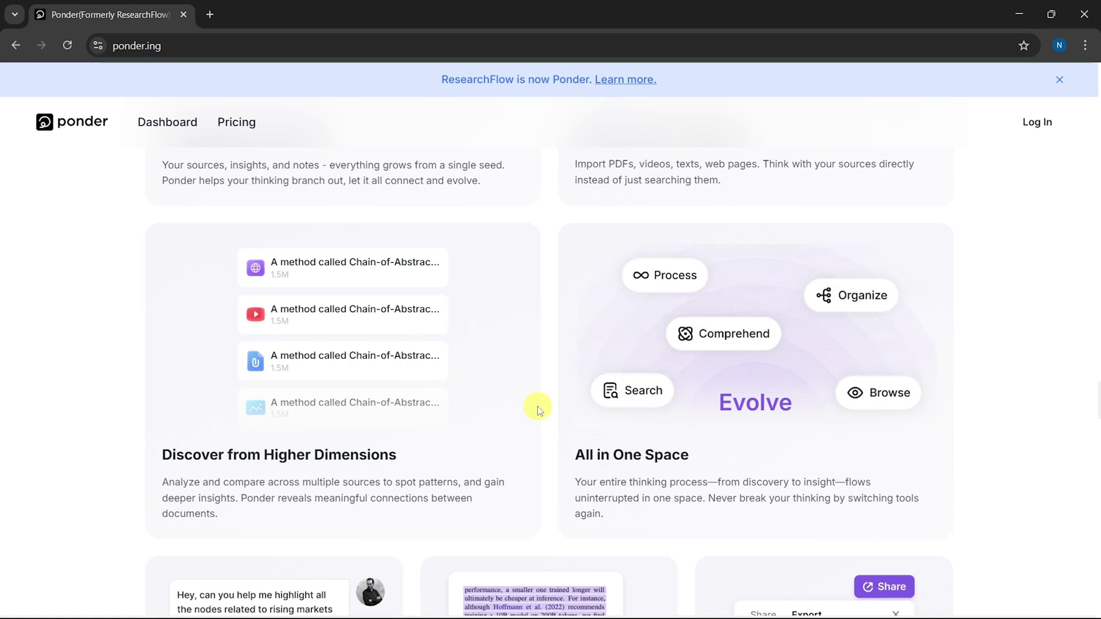
{"action": "scroll", "coordinate": [539, 409], "scroll_direction": "down", "scroll_amount": 5}
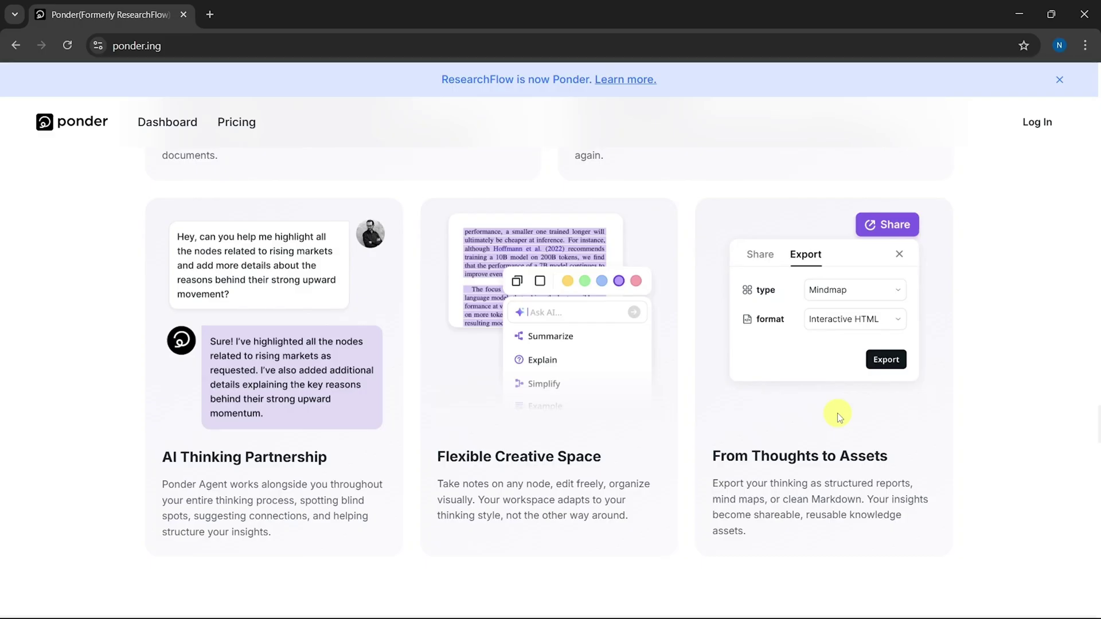
- Sign in to Ponder with a Google account
{"action": "left_click", "coordinate": [1043, 123]}
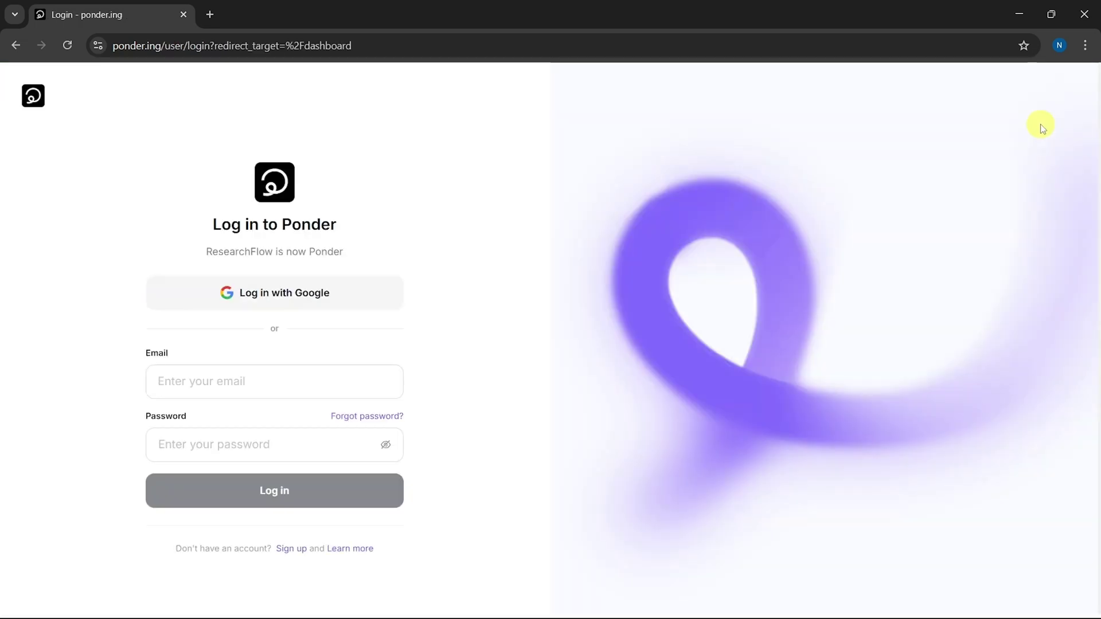
{"action": "left_click", "coordinate": [325, 293]}
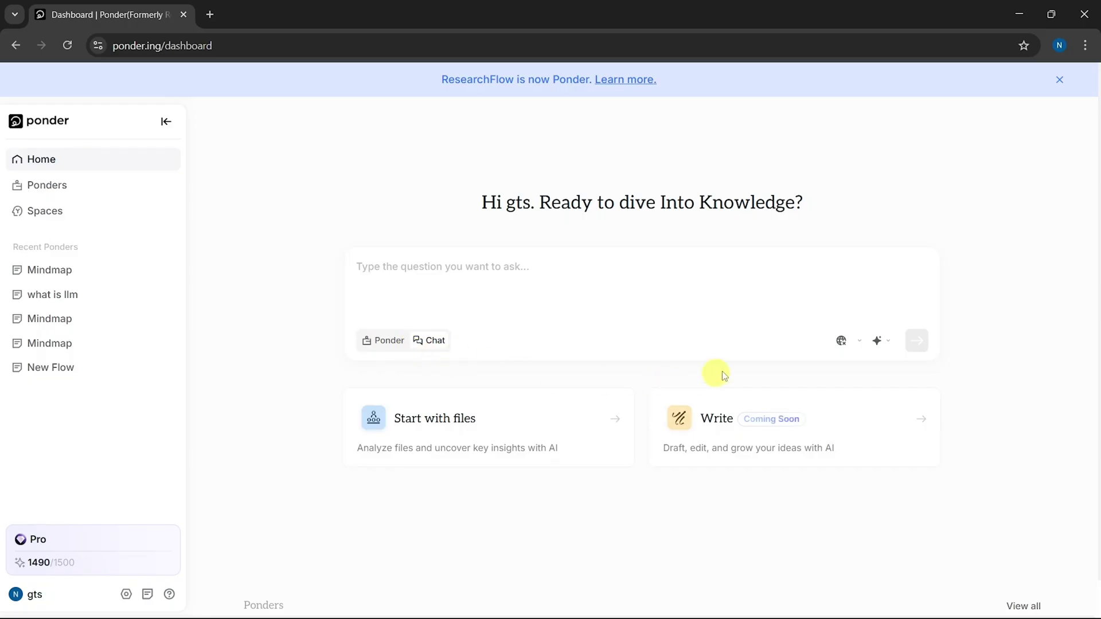
{"action": "left_click", "coordinate": [842, 343]}
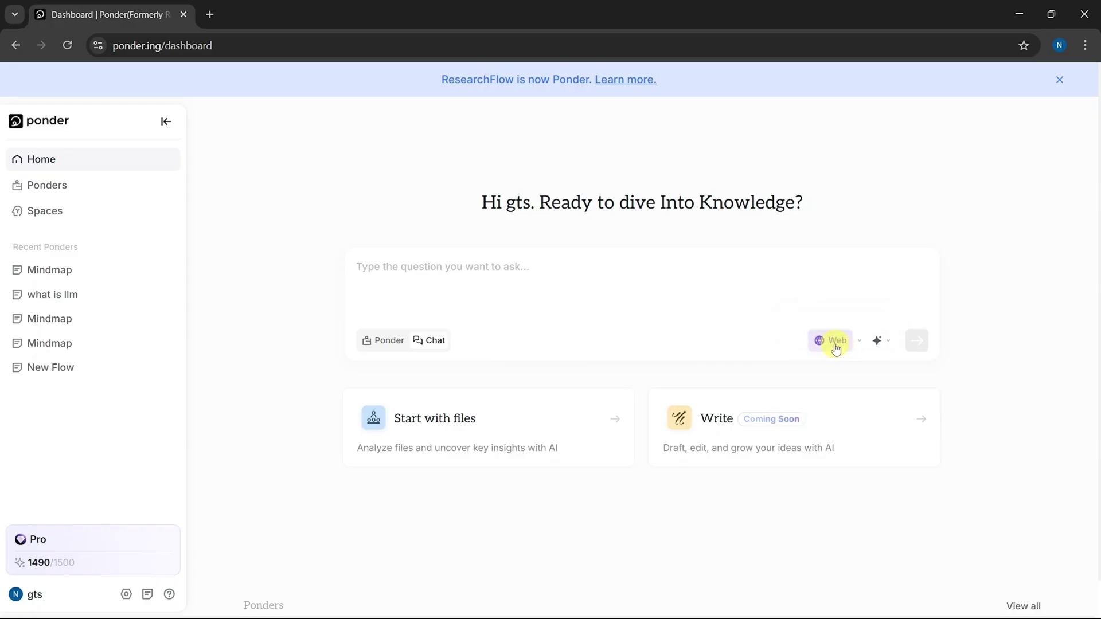
{"action": "left_click", "coordinate": [835, 346]}
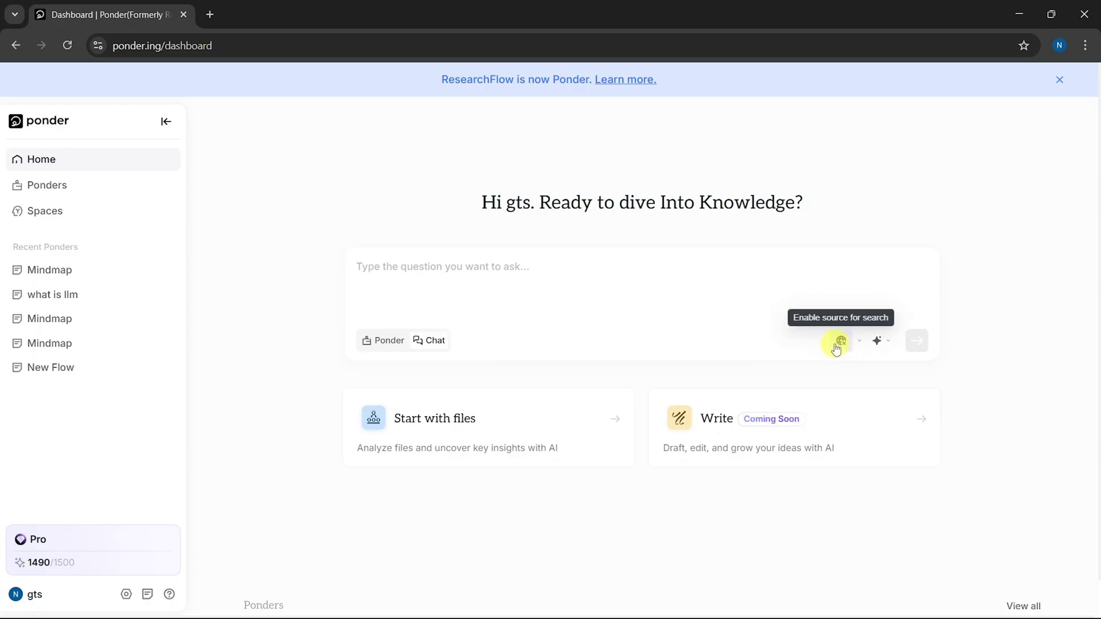
{"action": "left_click", "coordinate": [876, 344]}
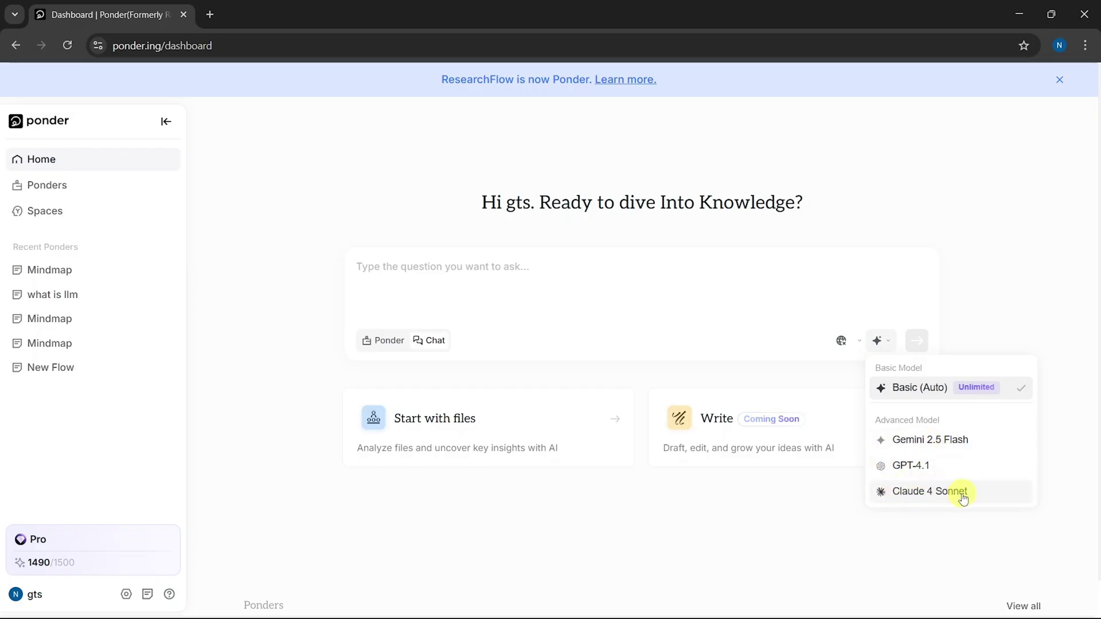
{"action": "left_click", "coordinate": [893, 310]}
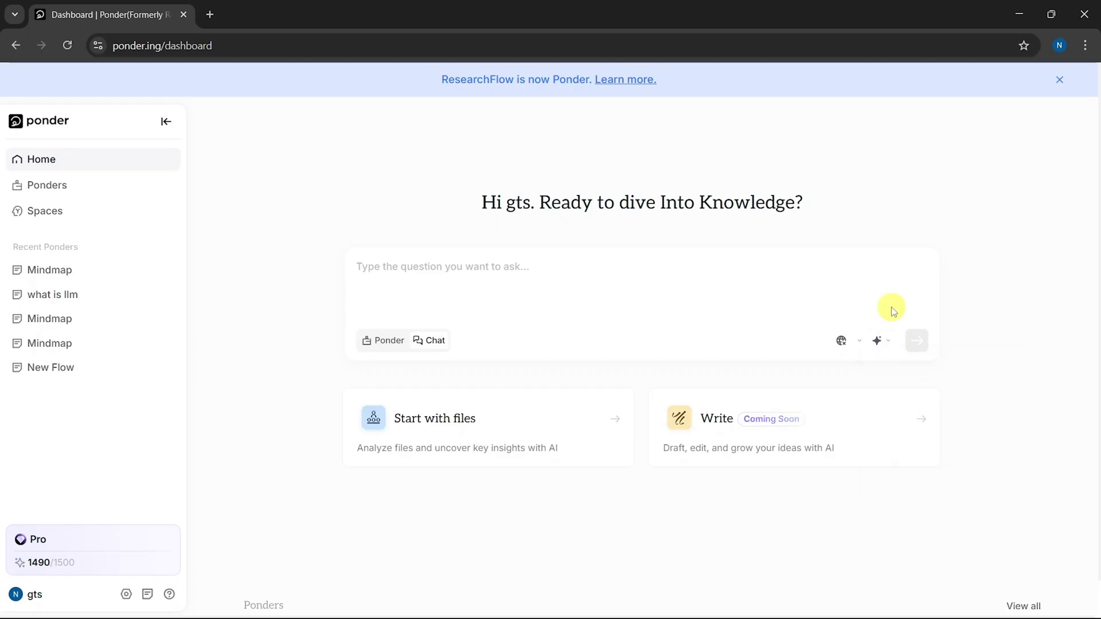
{"action": "left_click", "coordinate": [454, 438]}
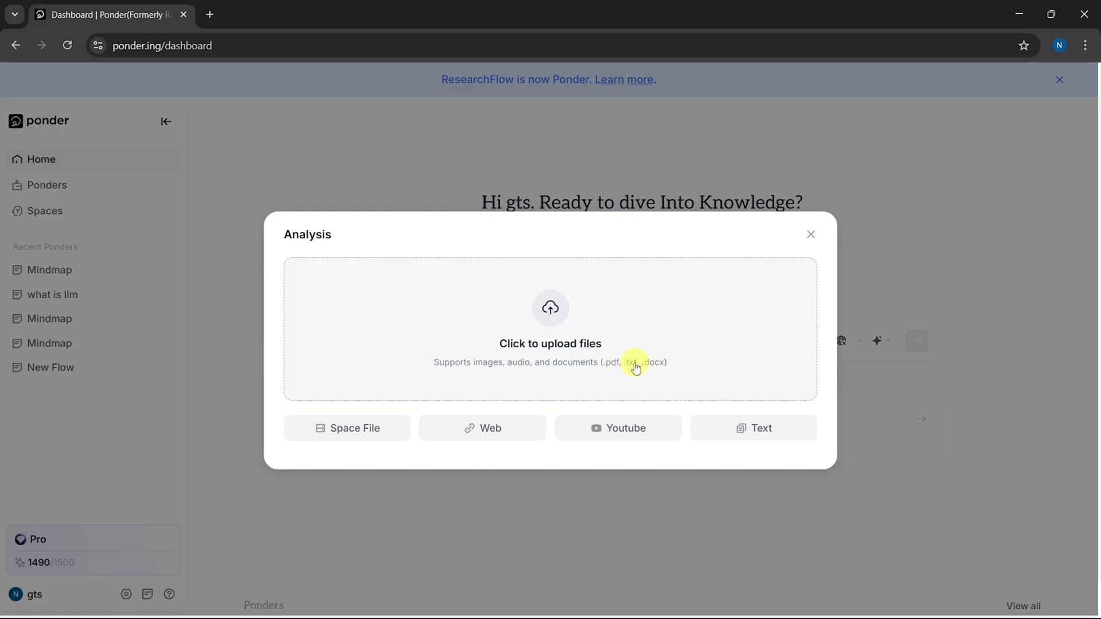
{"action": "left_click", "coordinate": [370, 434]}
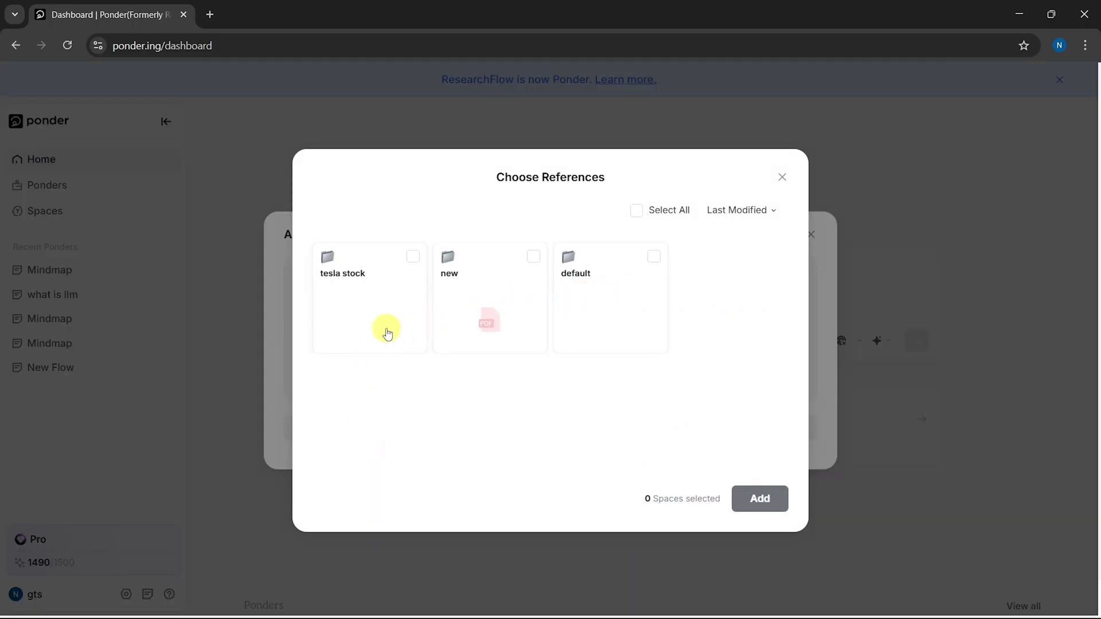
{"action": "key", "text": "Escape"}
{"action": "left_click", "coordinate": [509, 431]}
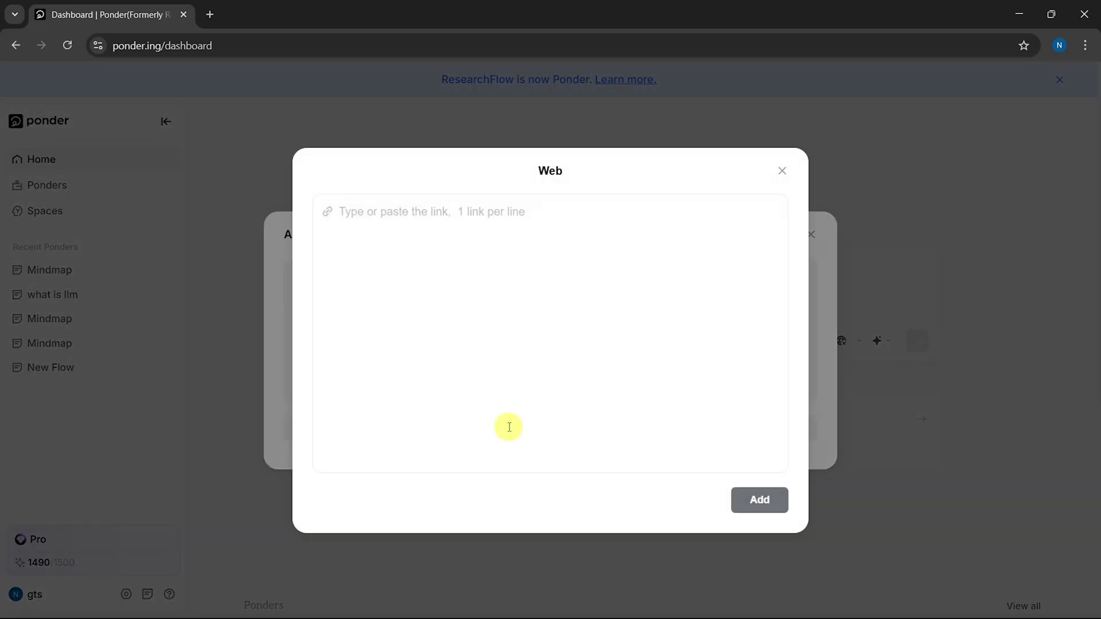
{"action": "key", "text": "Escape"}
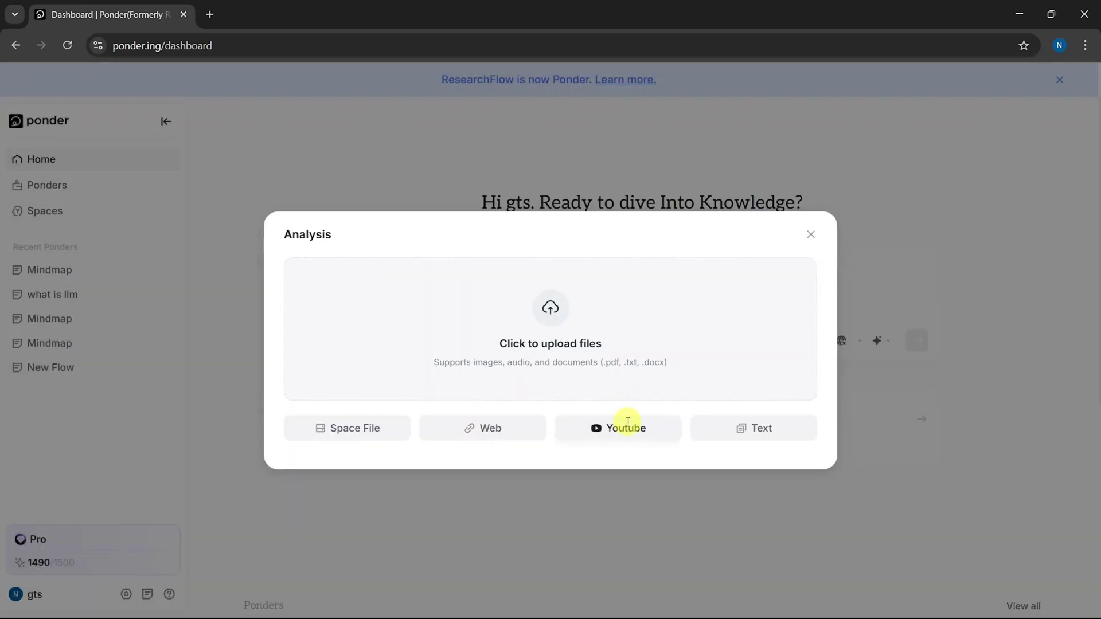
{"action": "left_click", "coordinate": [629, 427]}
{"action": "left_click", "coordinate": [777, 169]}
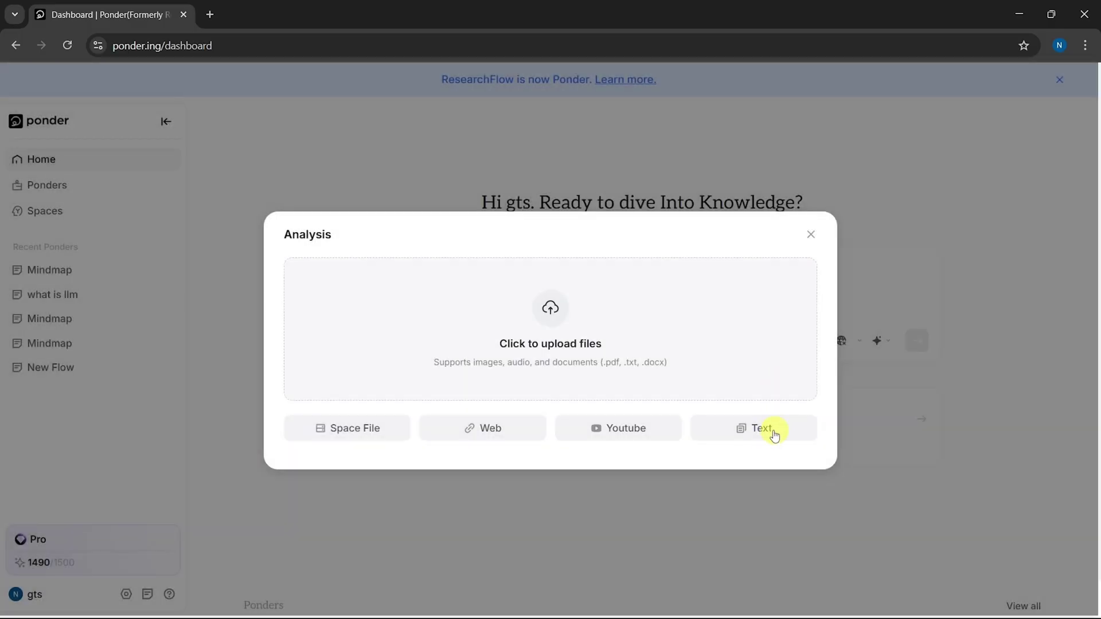
{"action": "key", "text": "Escape"}
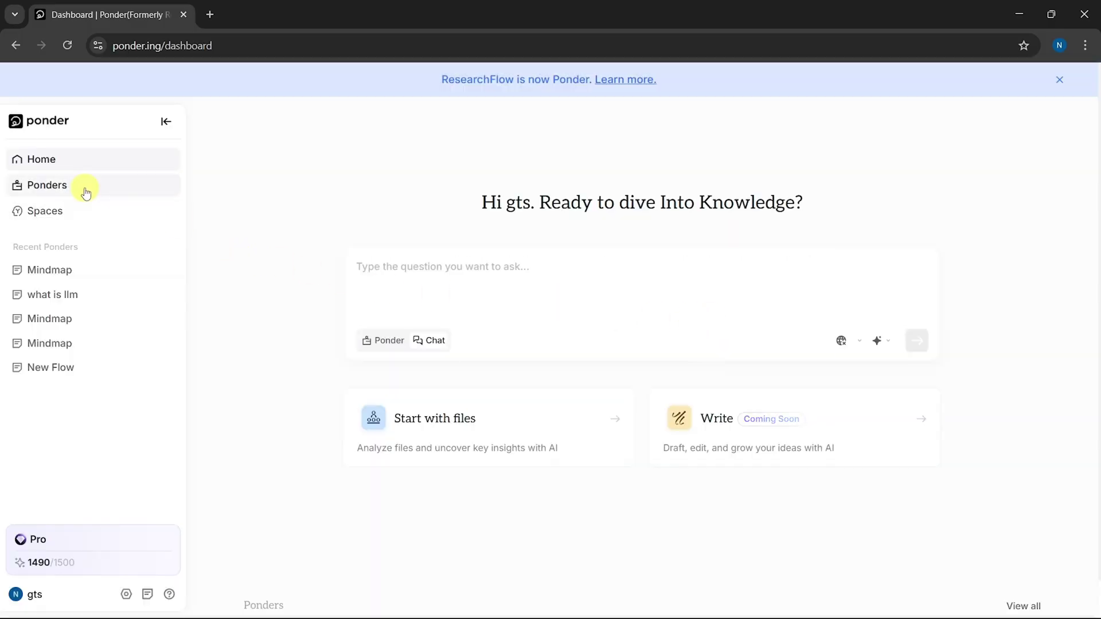
- Browse the Ponders list and its new-Ponder options, then go to the Spaces page
{"action": "left_click", "coordinate": [87, 189]}
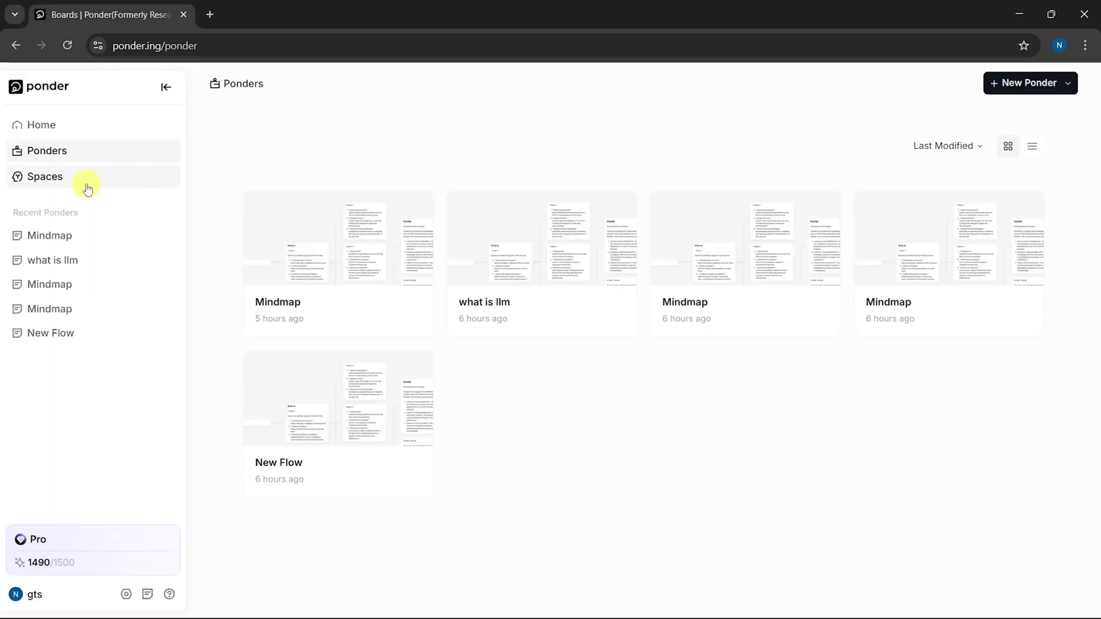
{"action": "left_click", "coordinate": [1003, 82]}
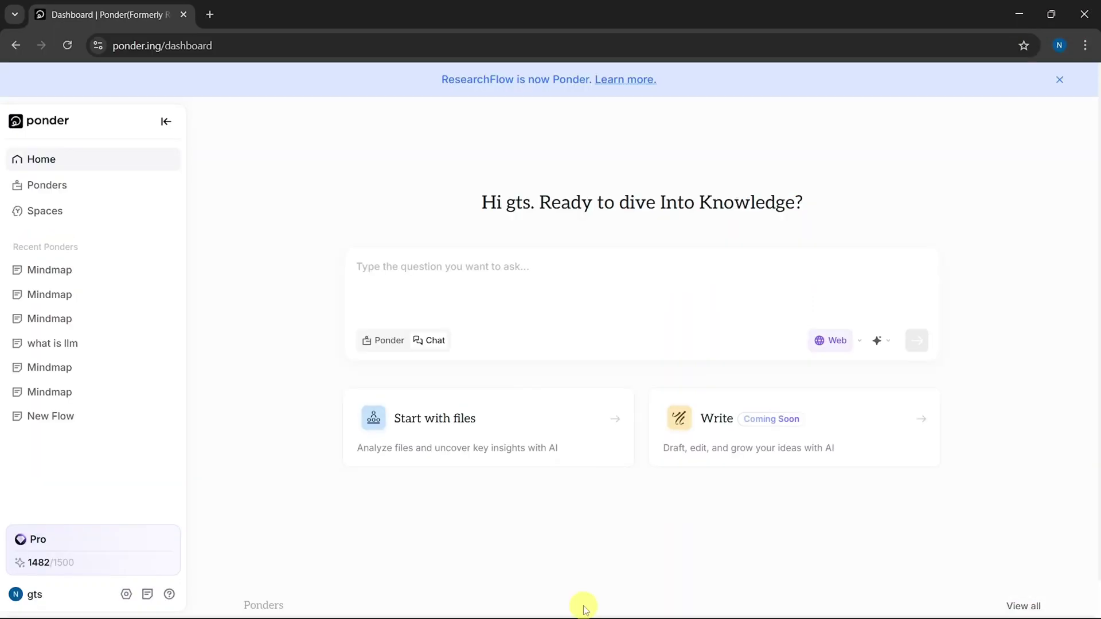
{"action": "left_click", "coordinate": [52, 212]}
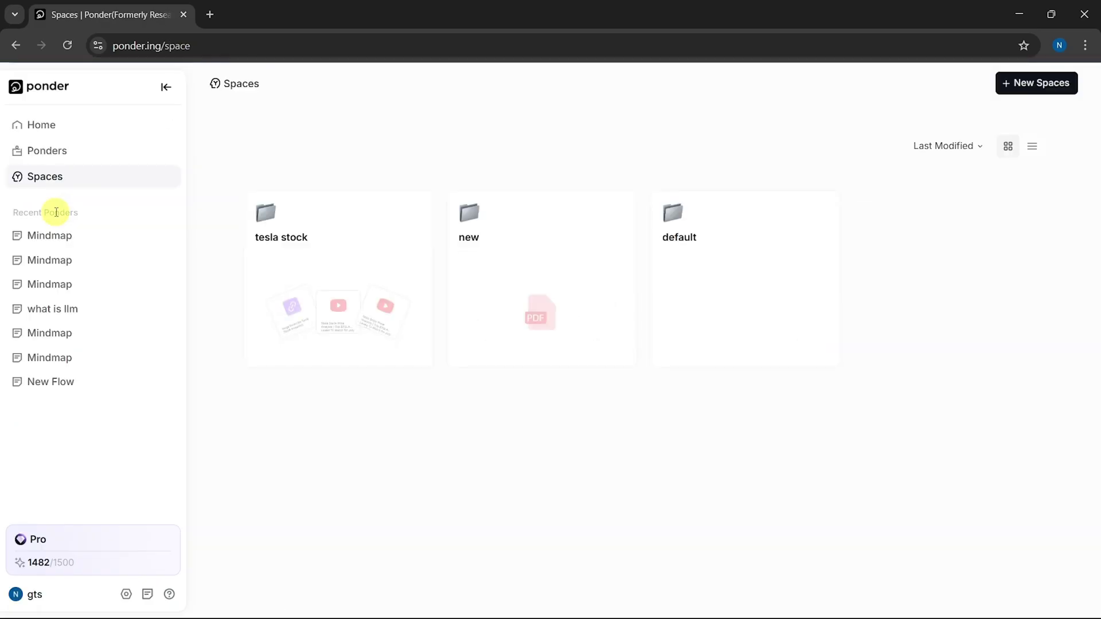
- Create a new space named 'evolution of ai'
{"action": "left_click", "coordinate": [1046, 82]}
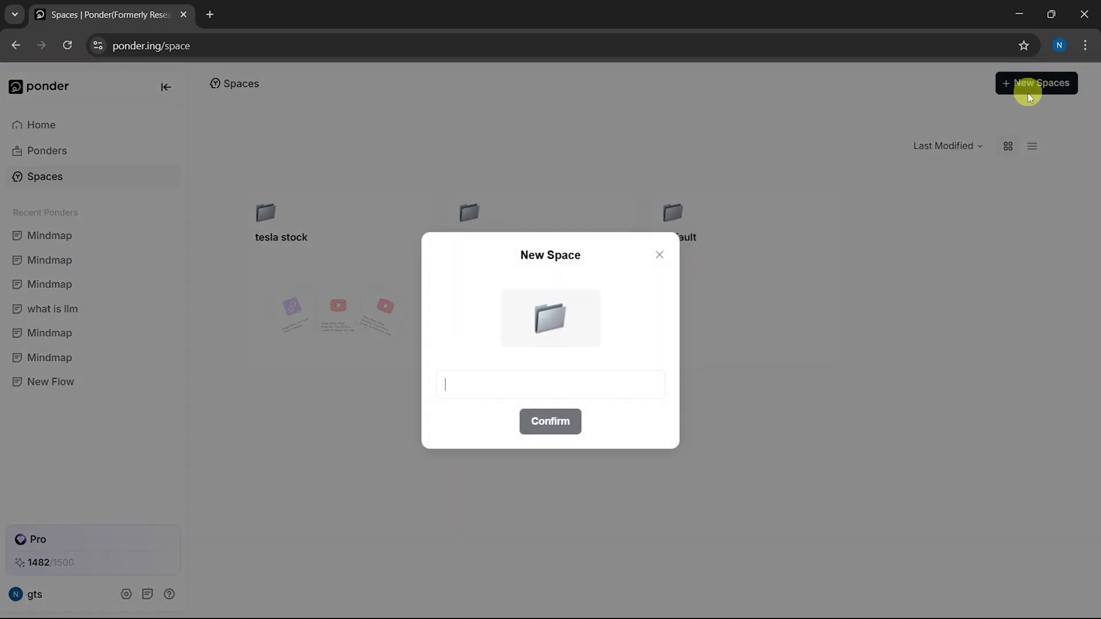
{"action": "left_click", "coordinate": [522, 383]}
{"action": "type", "text": "ev"}
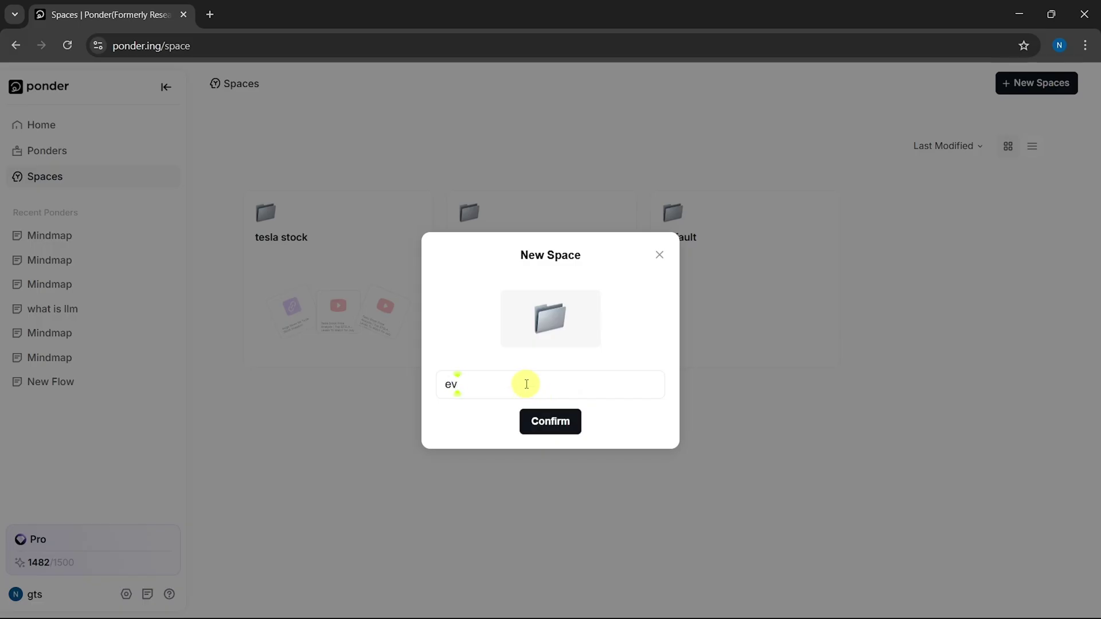
{"action": "type", "text": "olution of ai"}
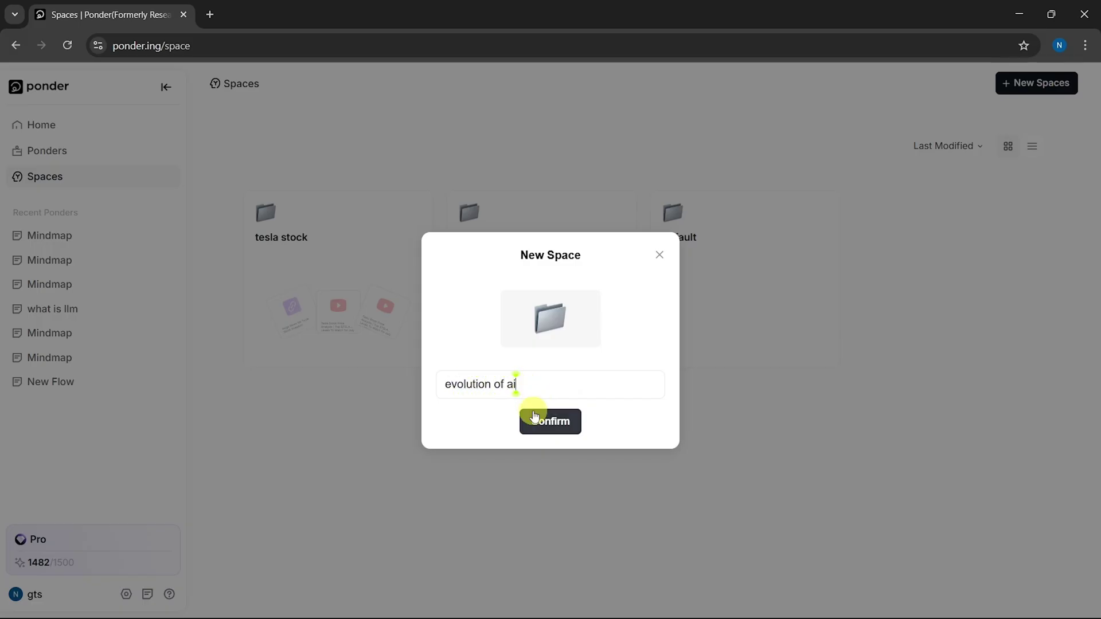
{"action": "left_click", "coordinate": [531, 421]}
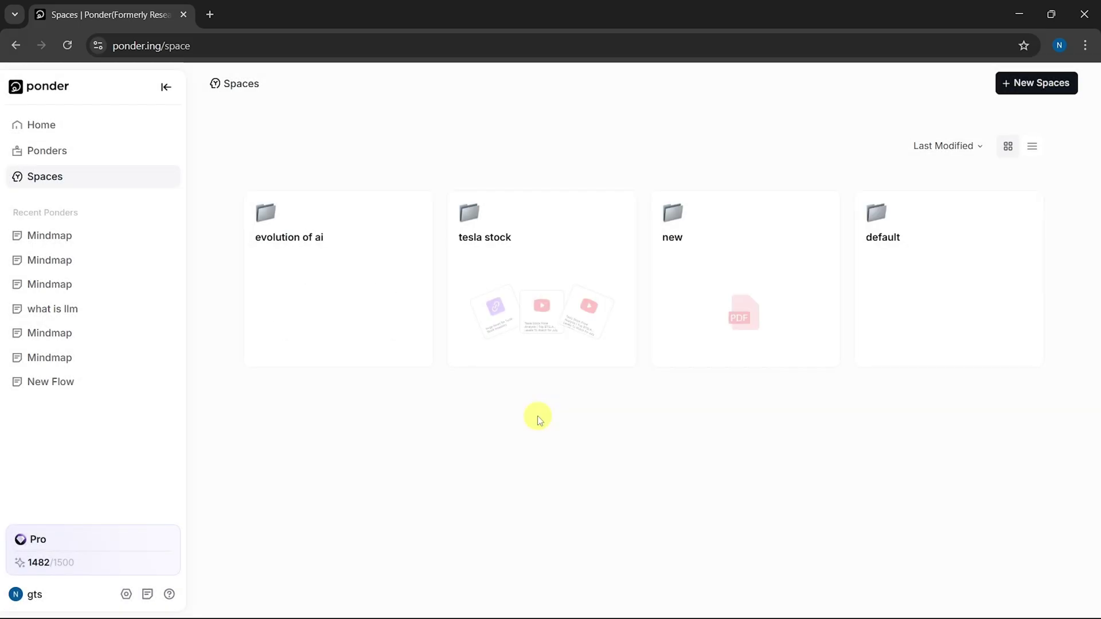
- Add two PDF papers and the 'Evolution of Artificial Intelligence (AI)' YouTube video to the space
{"action": "left_click", "coordinate": [339, 296]}
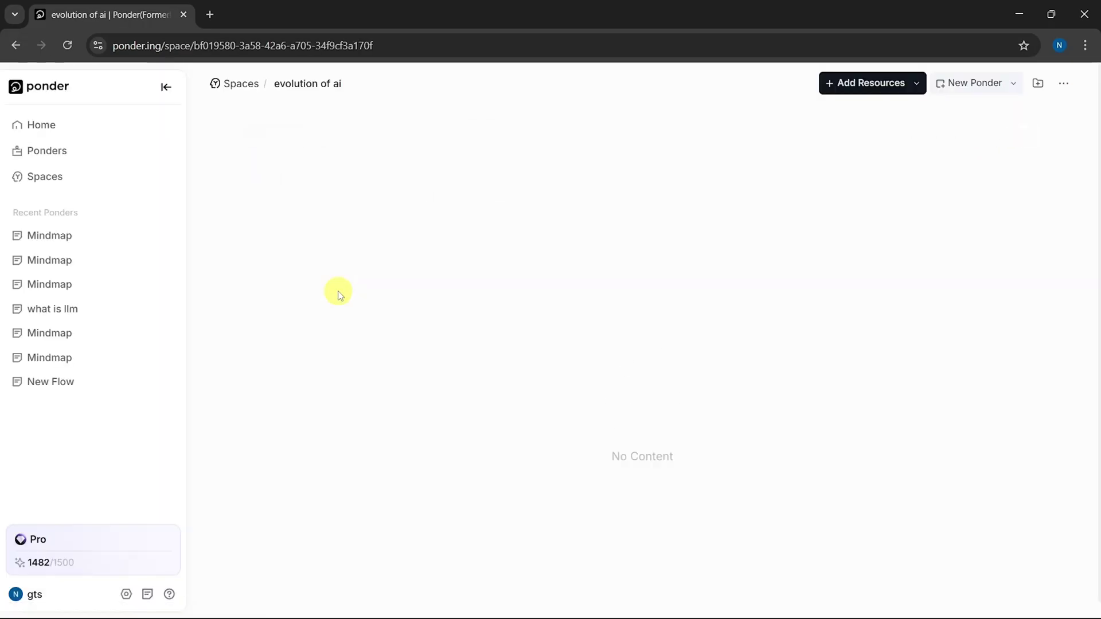
{"action": "left_click", "coordinate": [841, 84]}
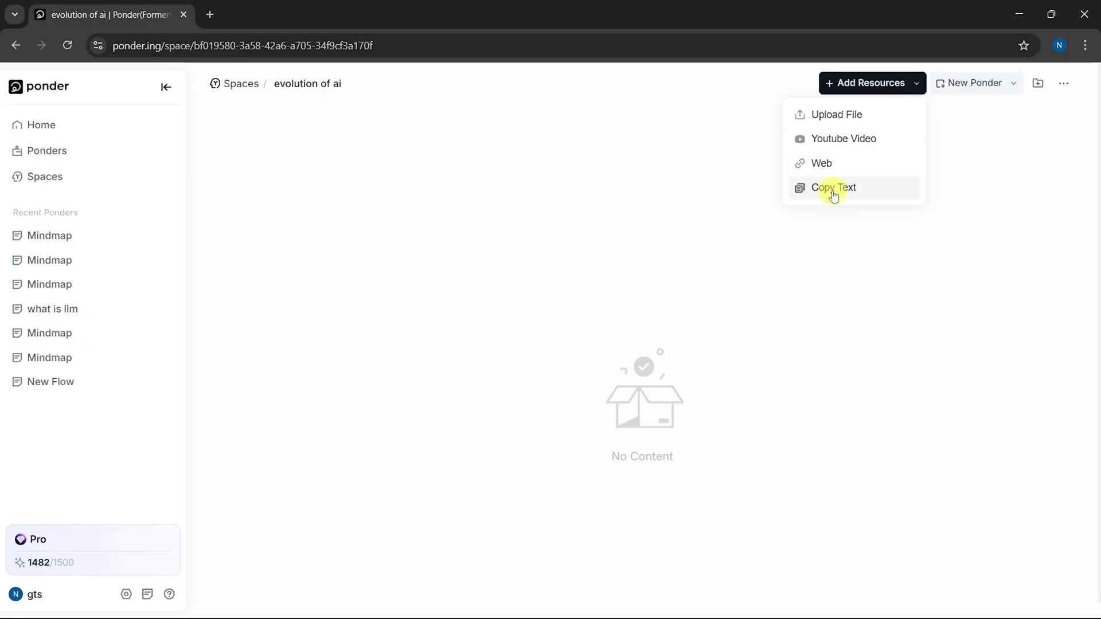
{"action": "left_click", "coordinate": [827, 115]}
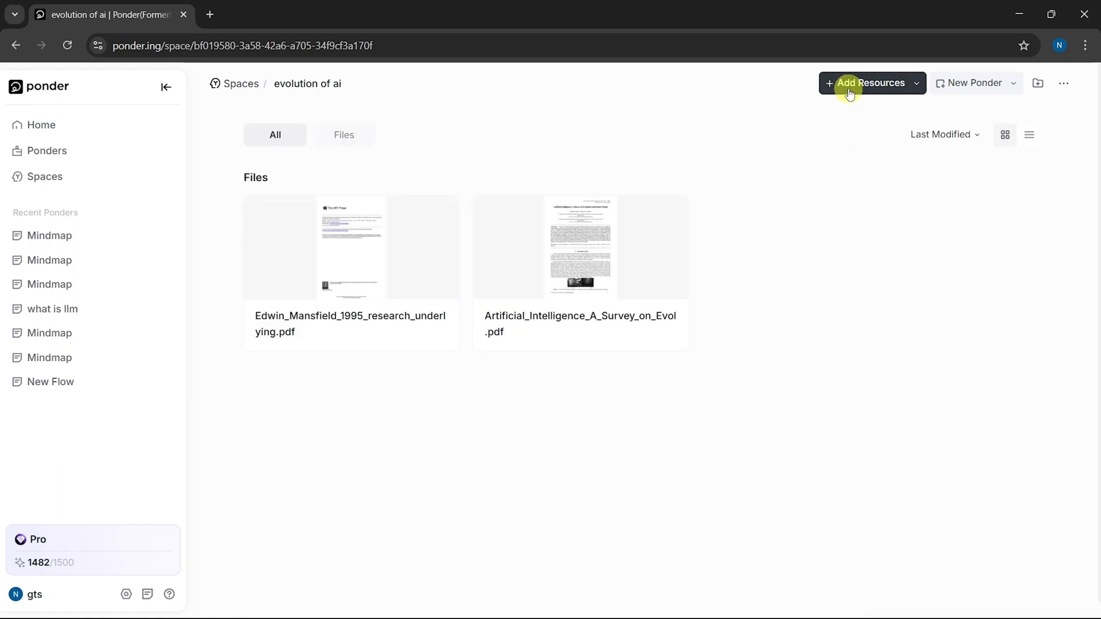
{"action": "left_click", "coordinate": [849, 85]}
{"action": "left_click", "coordinate": [859, 138]}
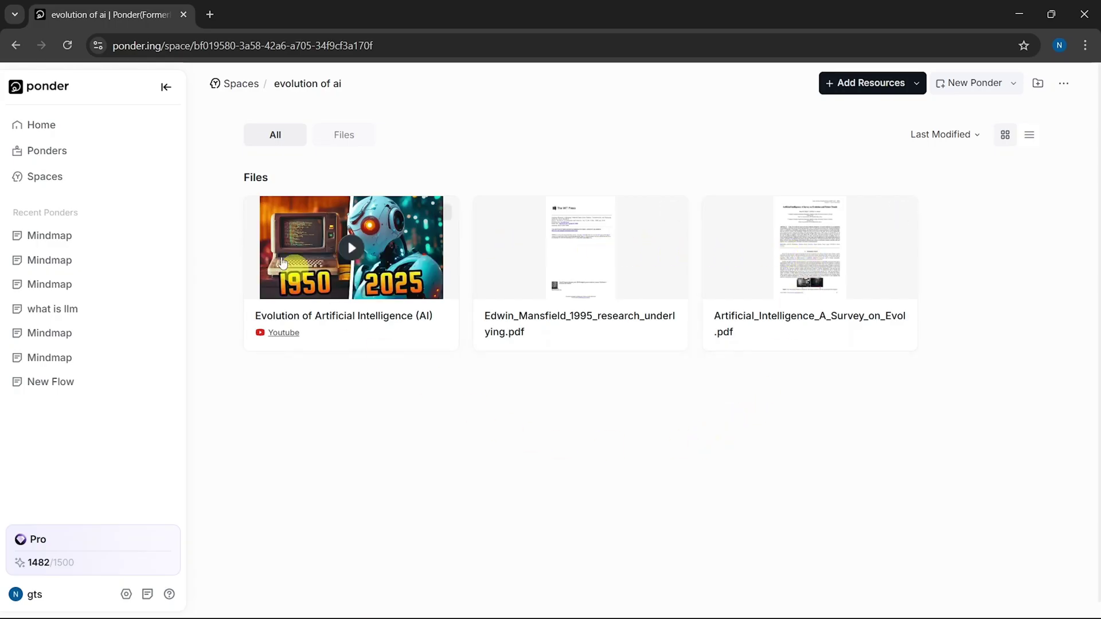
- Start a dashboard analysis using the evolution of ai space's files as sources
{"action": "left_click", "coordinate": [41, 124]}
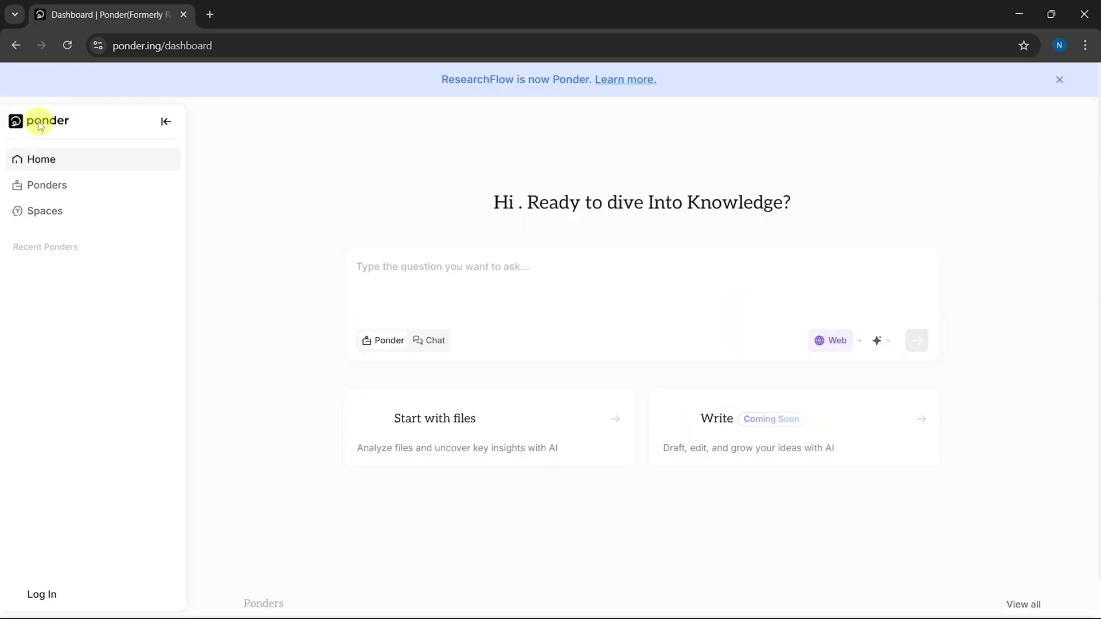
{"action": "left_click", "coordinate": [454, 417]}
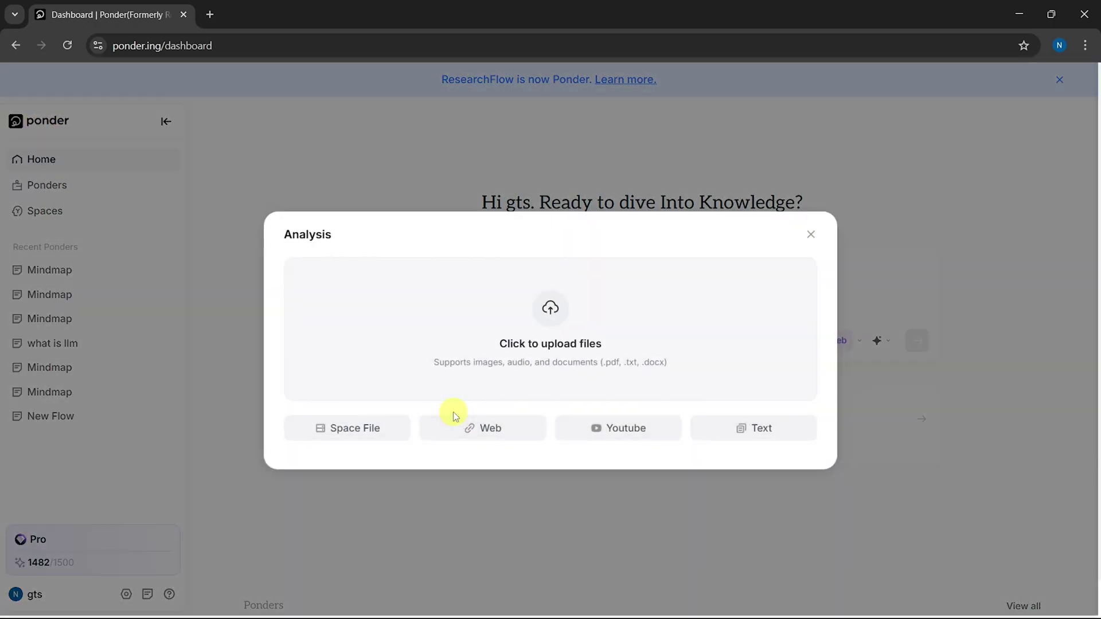
{"action": "left_click", "coordinate": [369, 431]}
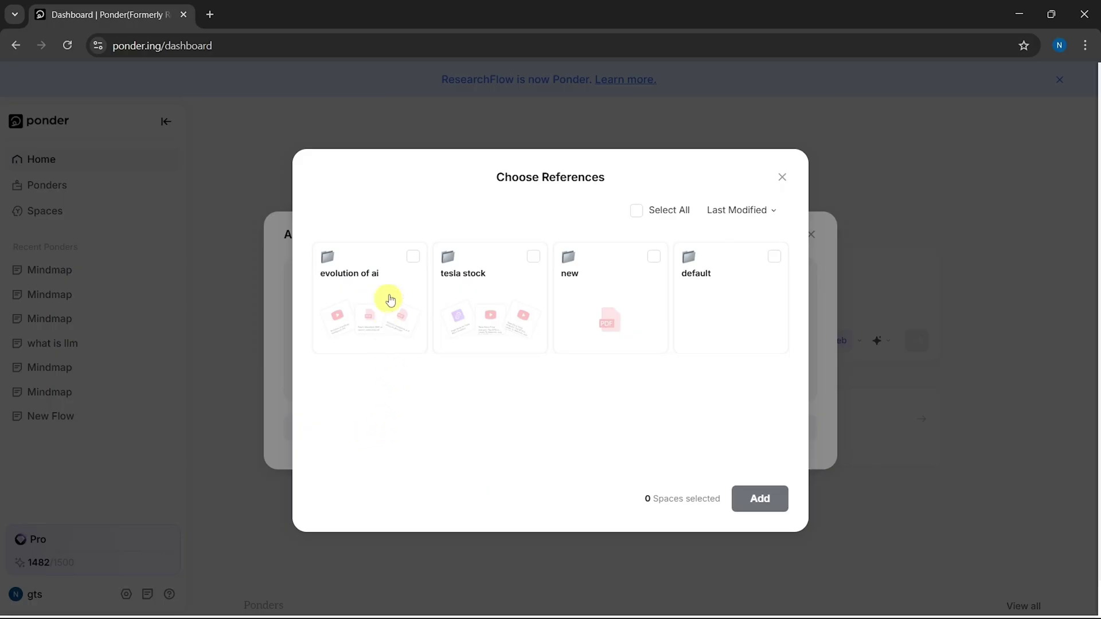
{"action": "left_click", "coordinate": [413, 256]}
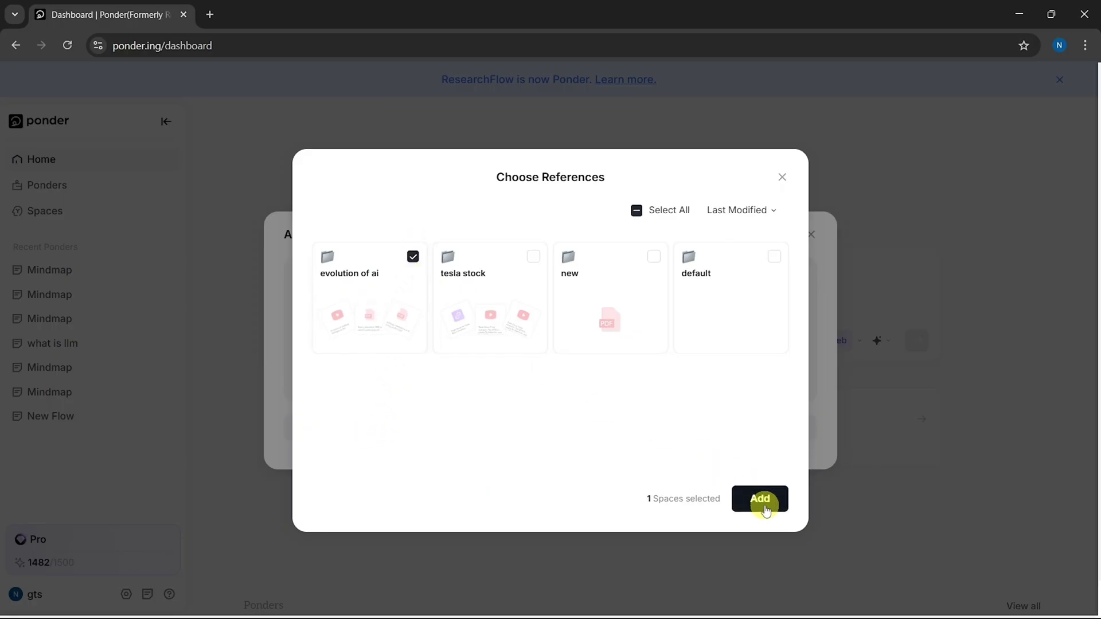
{"action": "left_click", "coordinate": [765, 507]}
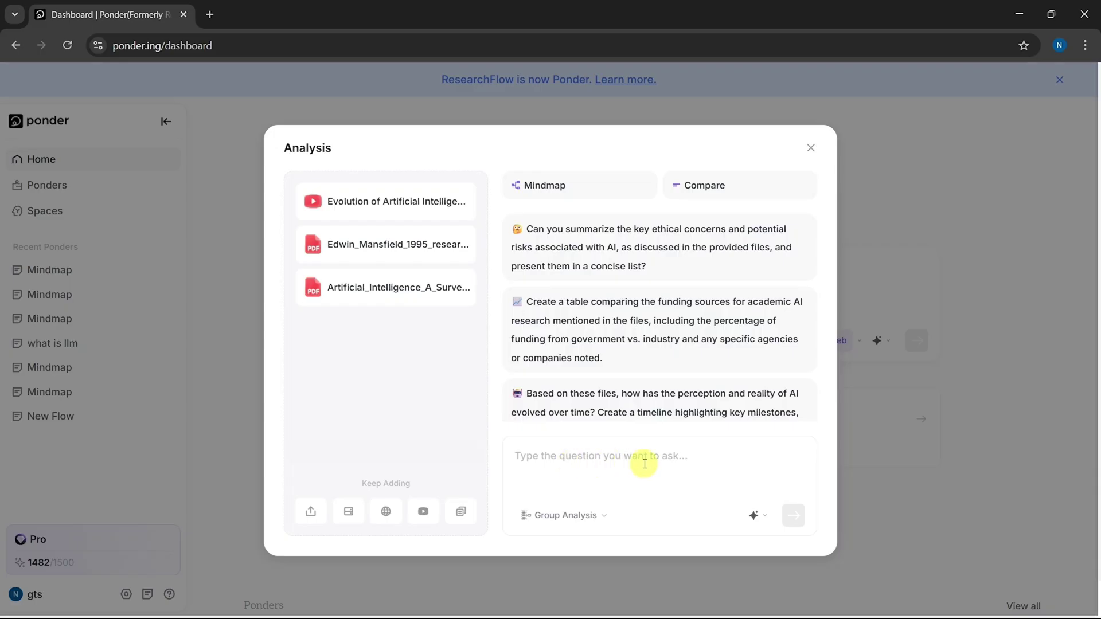
- Review the available AI models and analysis modes, keeping group analysis
{"action": "left_click", "coordinate": [755, 516]}
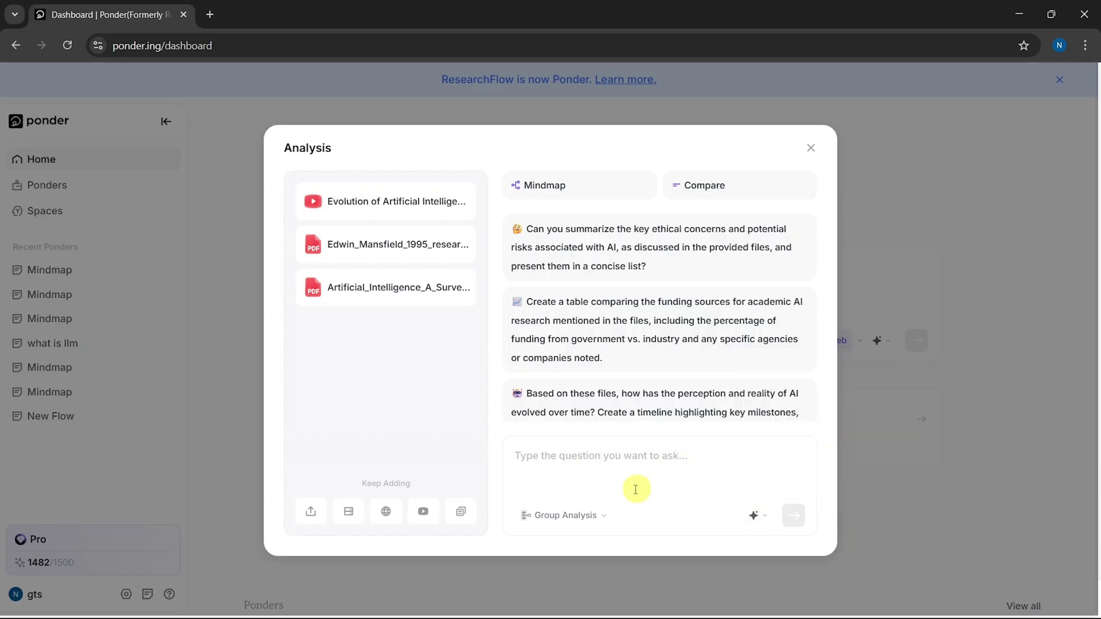
{"action": "left_click", "coordinate": [566, 516]}
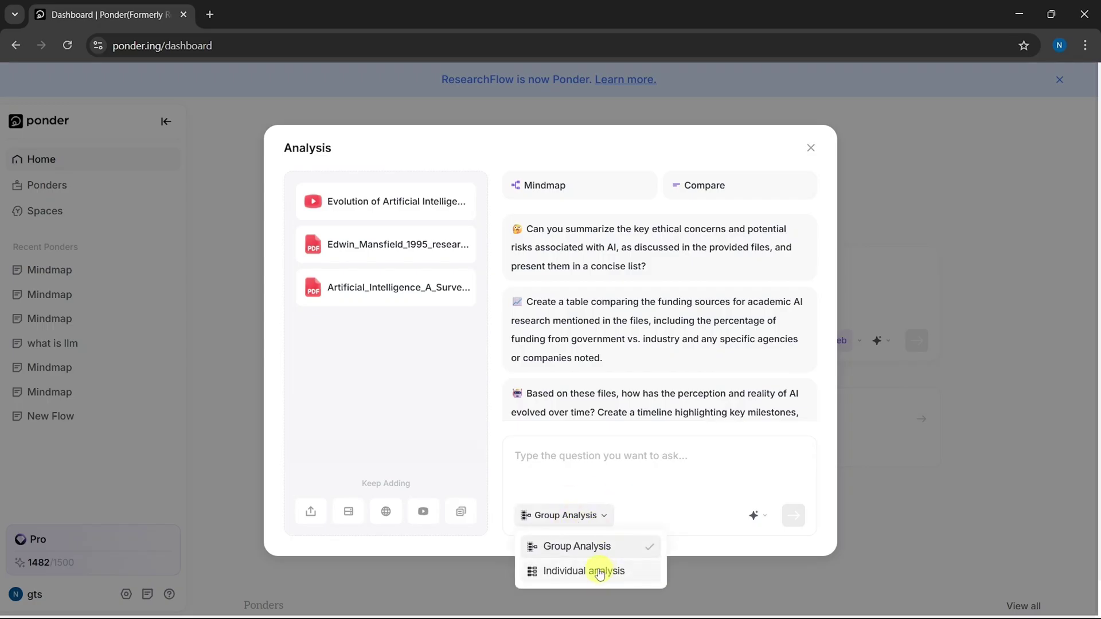
{"action": "left_click", "coordinate": [654, 486]}
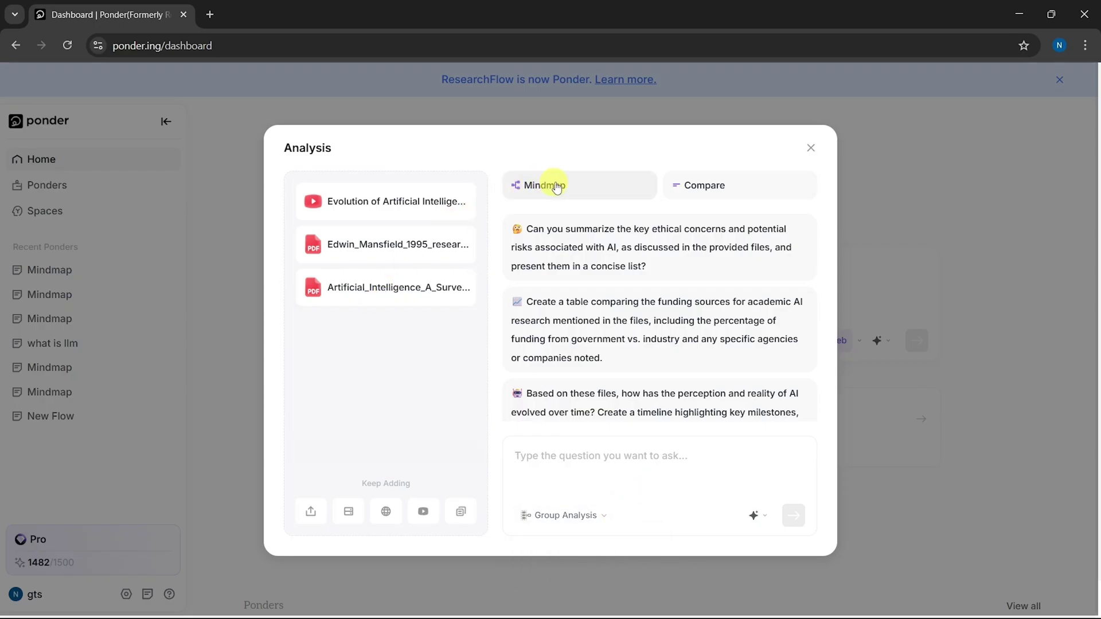
- Generate the mindmap and add an 'evolution of ai' card below the AI definition card
{"action": "left_click", "coordinate": [593, 184]}
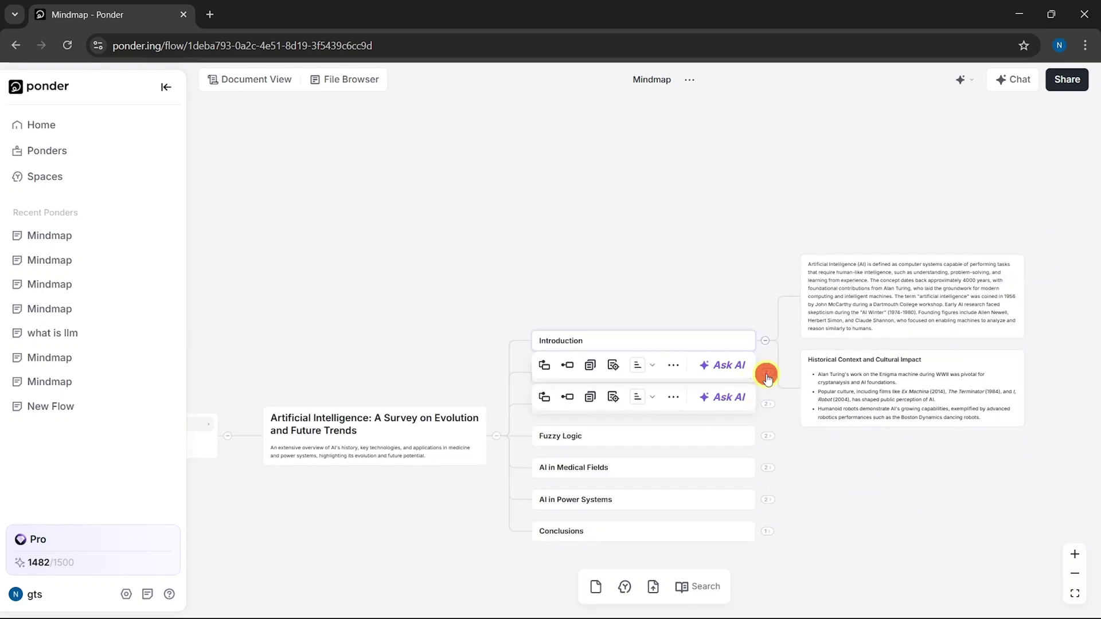
{"action": "scroll", "coordinate": [799, 430], "scroll_direction": "up", "scroll_amount": 6}
{"action": "scroll", "coordinate": [724, 381], "scroll_direction": "up", "scroll_amount": 4}
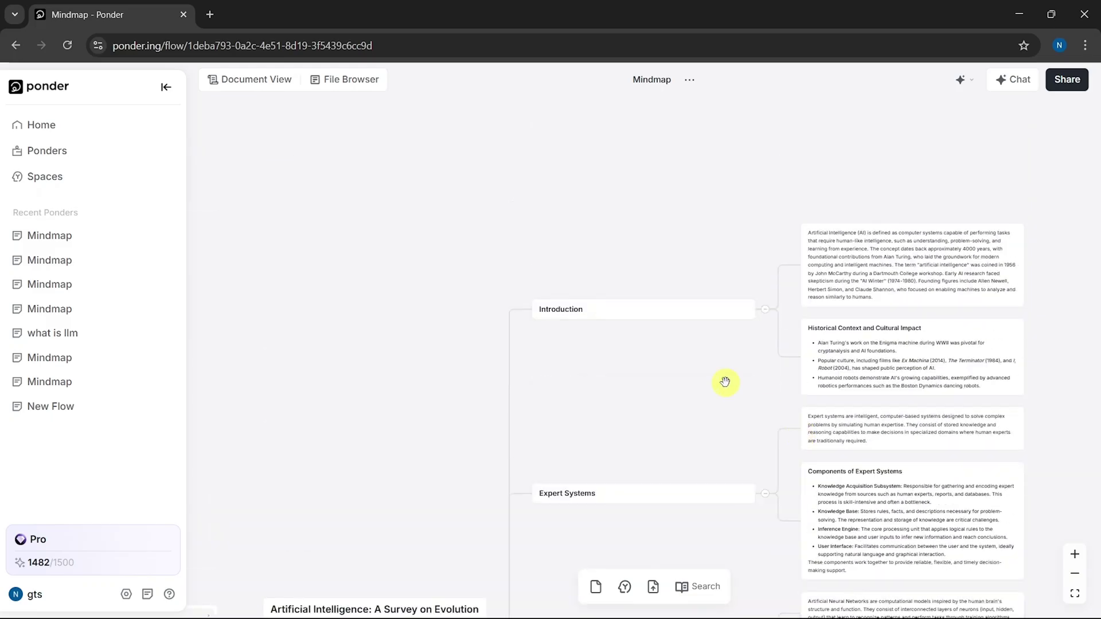
{"action": "left_click", "coordinate": [853, 266]}
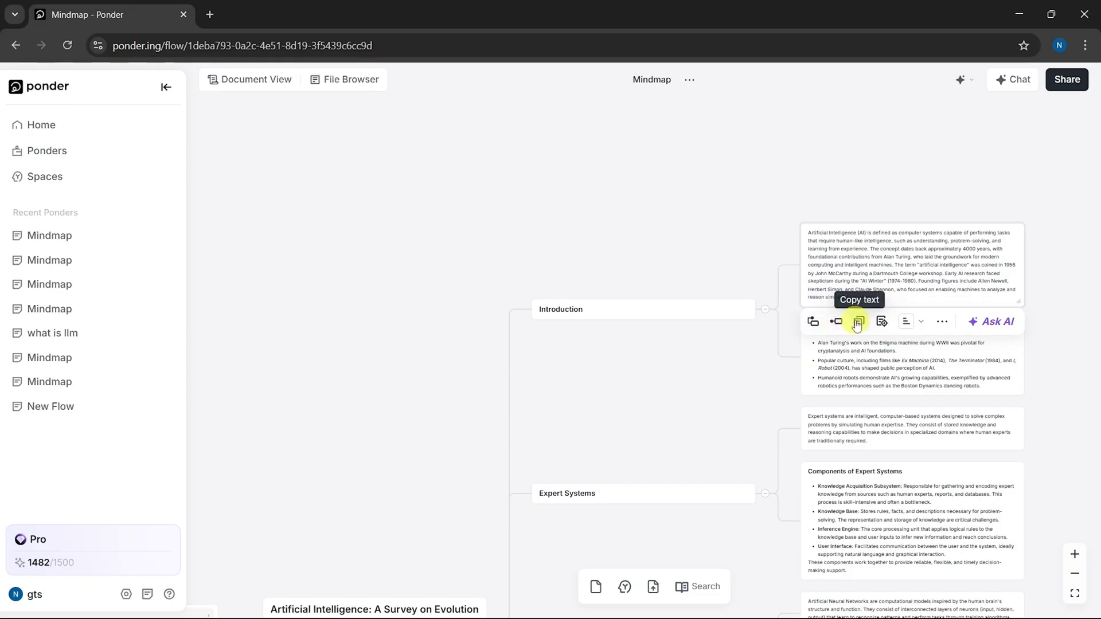
{"action": "left_click", "coordinate": [814, 321]}
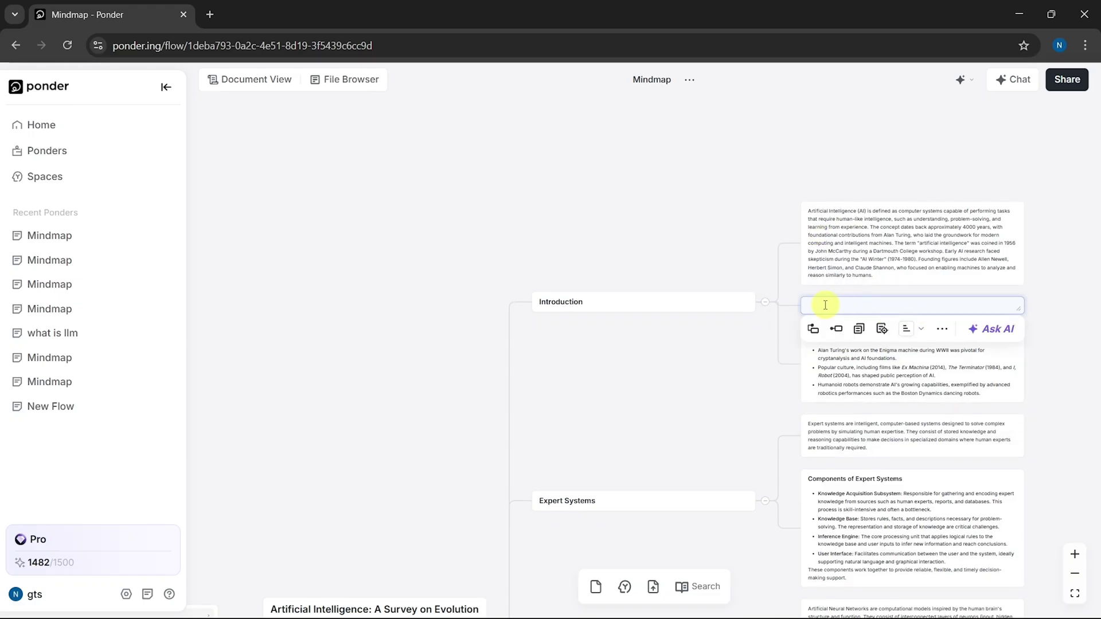
{"action": "left_click", "coordinate": [853, 305]}
{"action": "type", "text": "evolution of ai"}
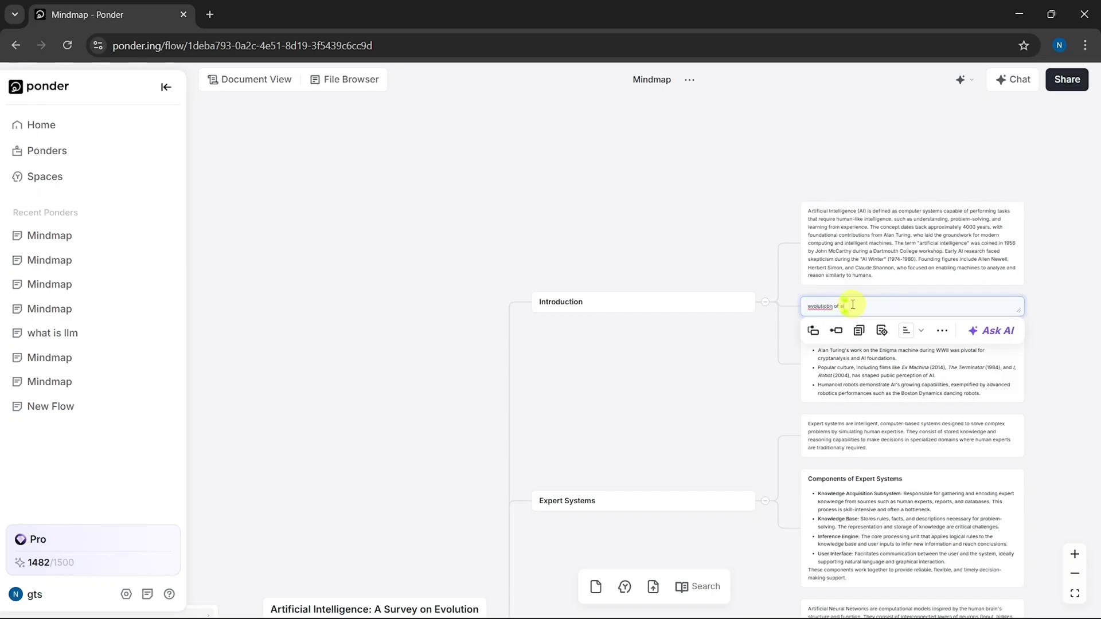
{"action": "left_click", "coordinate": [1071, 298]}
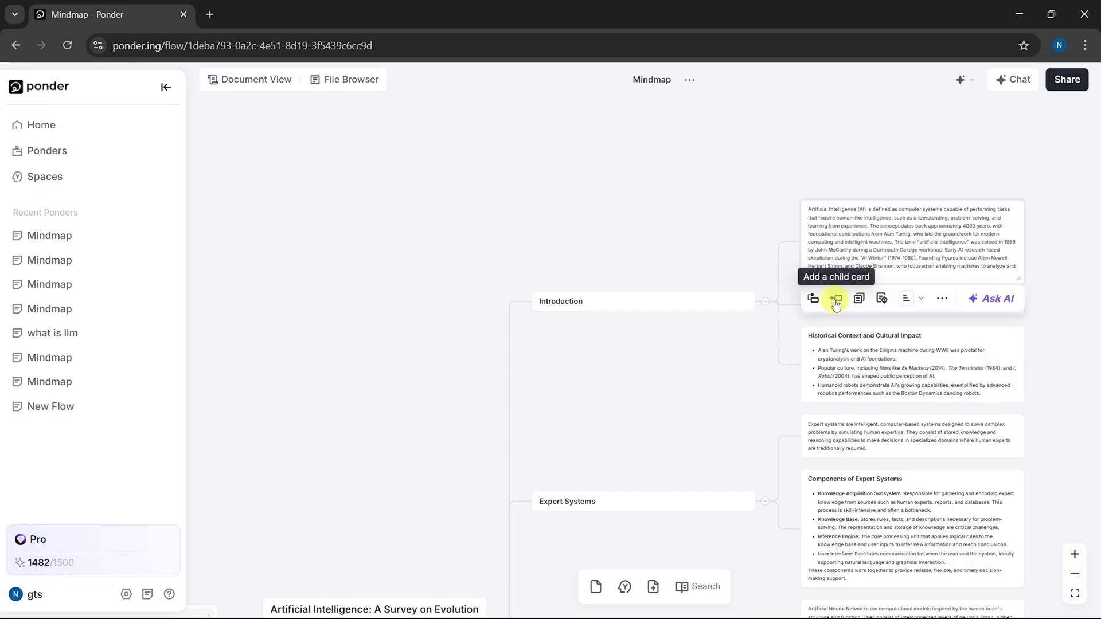
- Add an empty child card to the AI definition card and copy the definition's text
{"action": "left_click", "coordinate": [836, 298]}
{"action": "left_click_drag", "start_coordinate": [1028, 294], "coordinate": [730, 311]}
{"action": "left_click", "coordinate": [766, 268]}
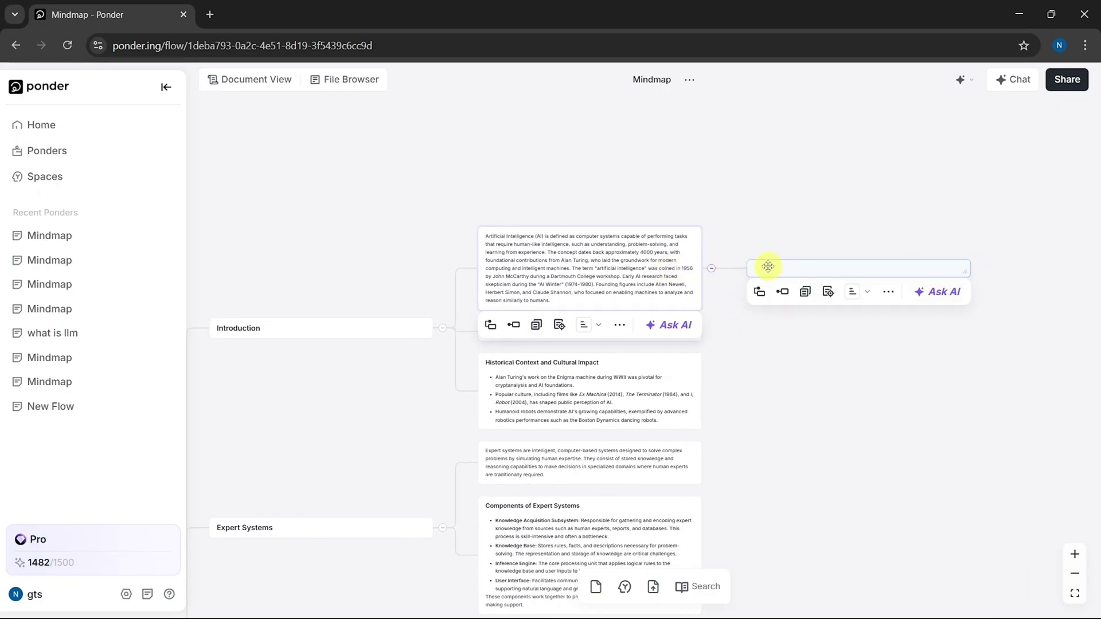
{"action": "left_click", "coordinate": [536, 325]}
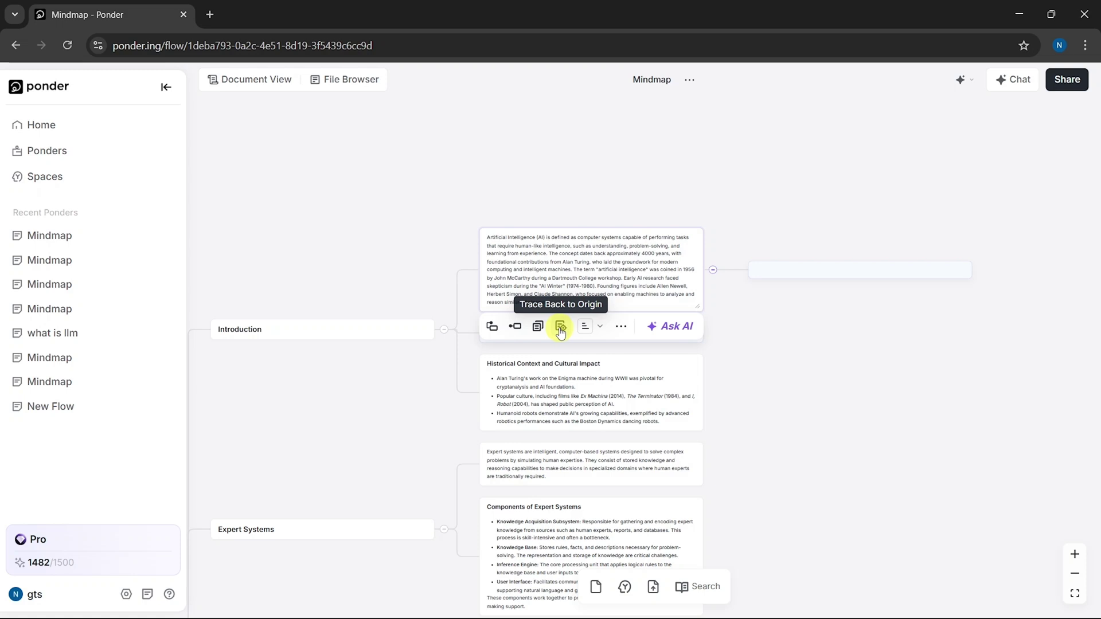
- Tint the AI definition card pale yellow
{"action": "left_click", "coordinate": [584, 329]}
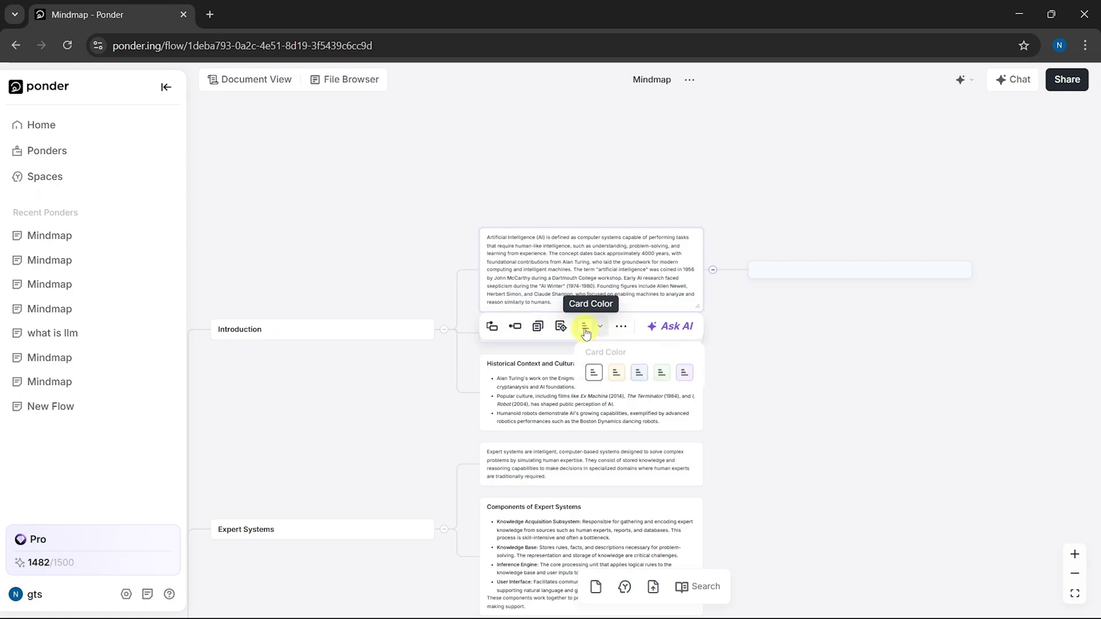
{"action": "left_click", "coordinate": [616, 373]}
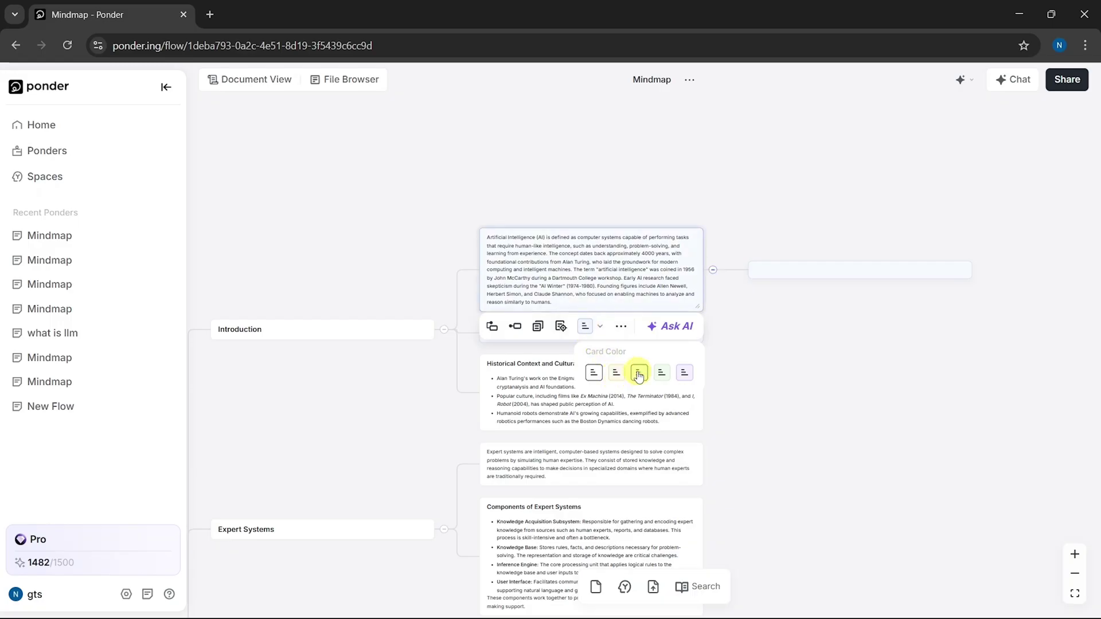
{"action": "left_click", "coordinate": [662, 373]}
{"action": "left_click", "coordinate": [619, 373]}
{"action": "left_click", "coordinate": [667, 379]}
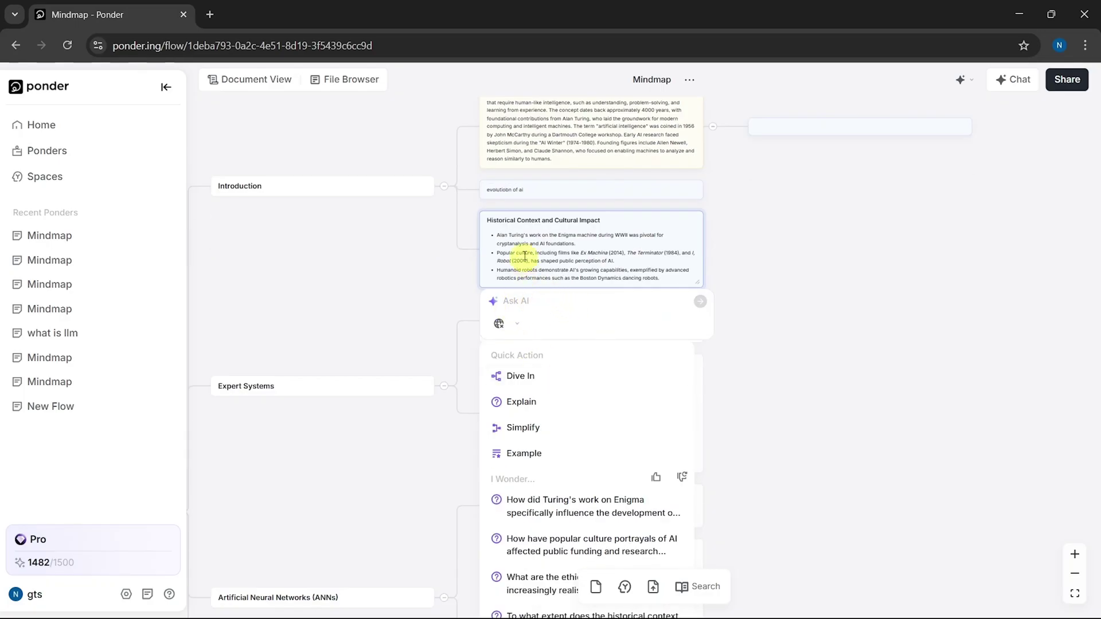
- Simplify the Historical Context and Cultural Impact node with AI
{"action": "scroll", "coordinate": [556, 320], "scroll_direction": "down", "scroll_amount": 1}
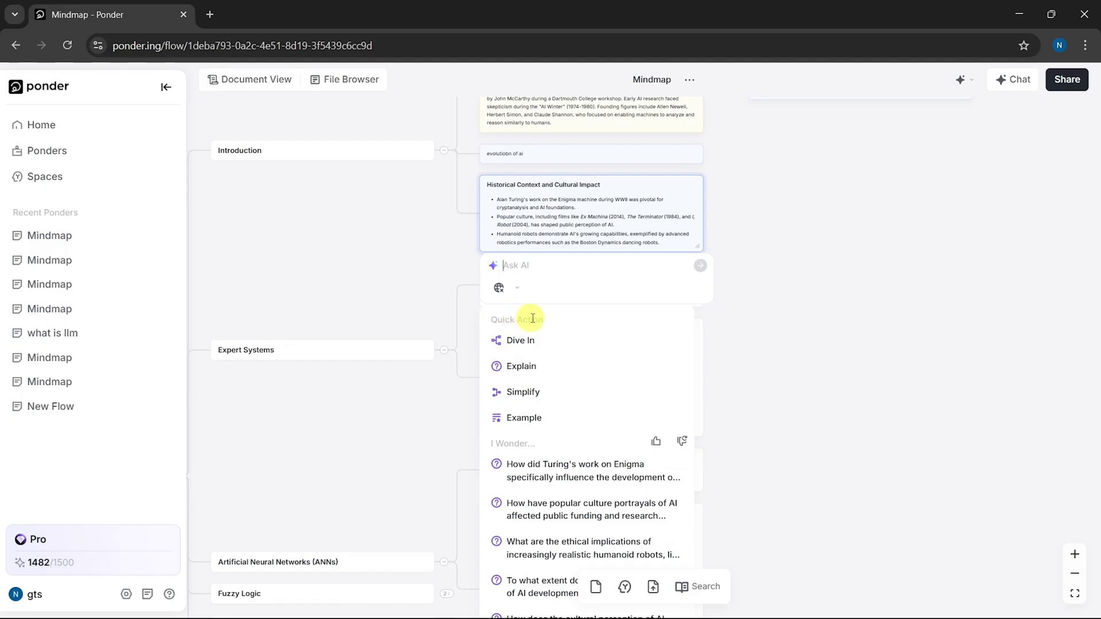
{"action": "scroll", "coordinate": [552, 319], "scroll_direction": "down", "scroll_amount": 1}
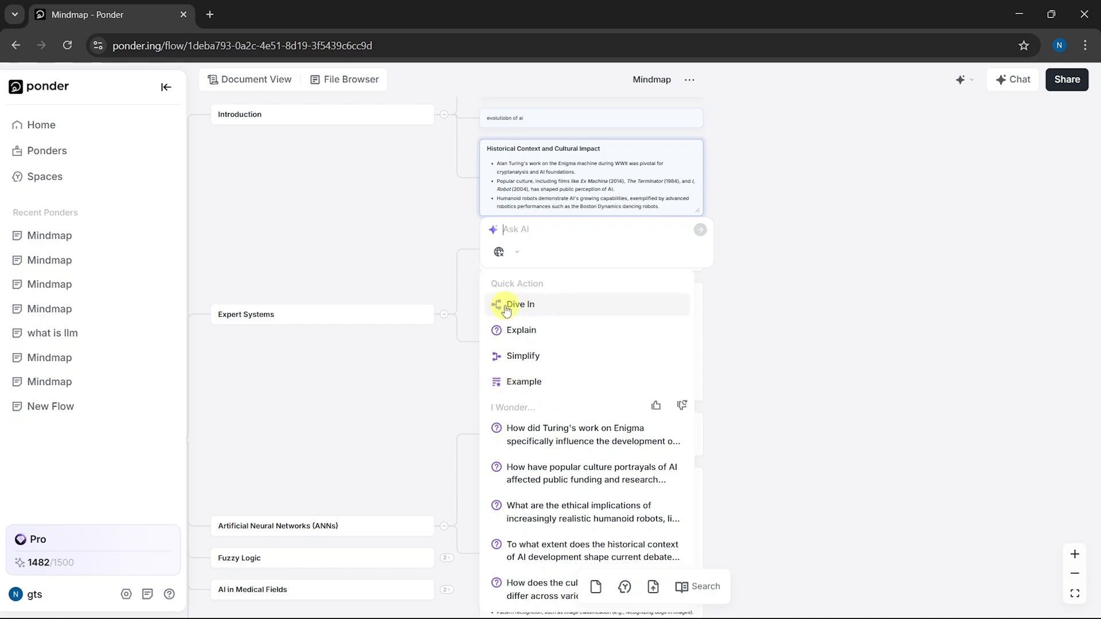
{"action": "scroll", "coordinate": [516, 305], "scroll_direction": "down", "scroll_amount": 1}
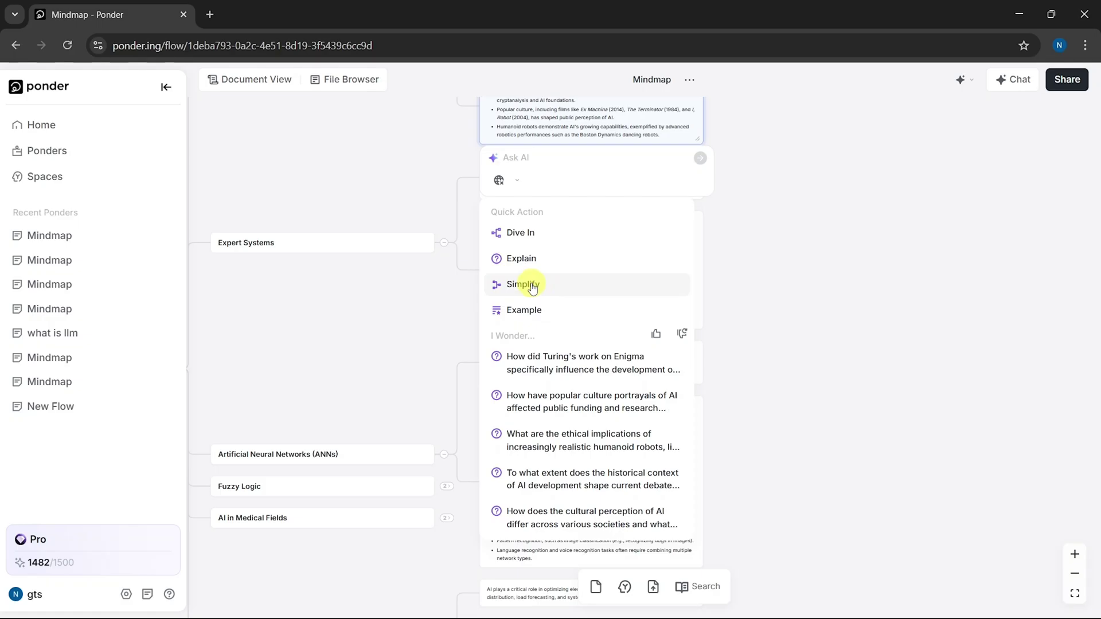
{"action": "left_click", "coordinate": [532, 288]}
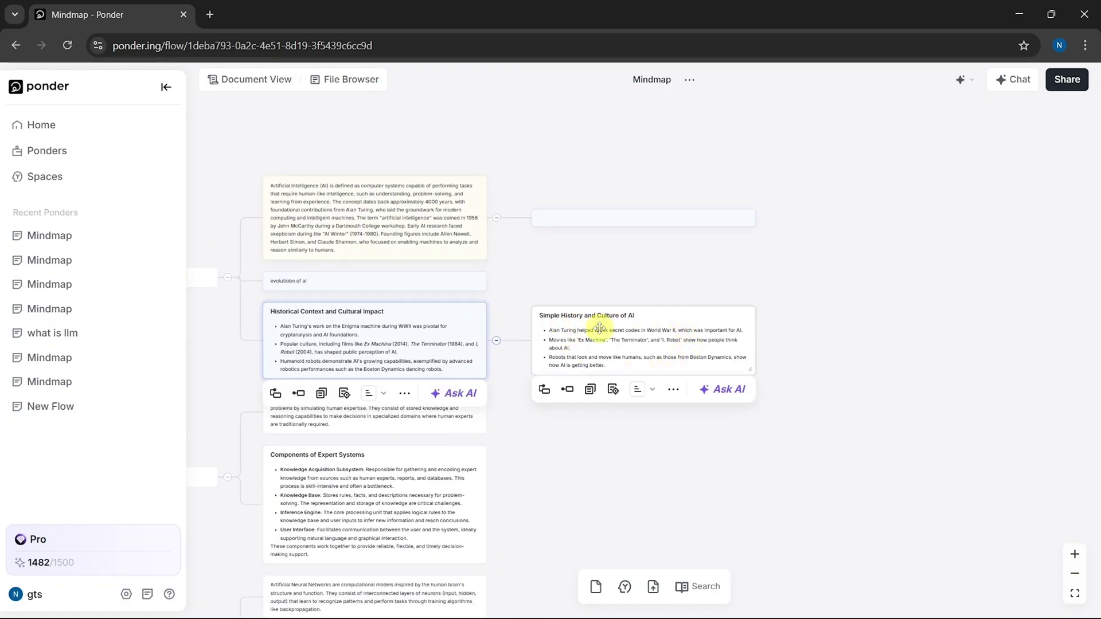
- Generate an example and a Dive In expansion for the Historical Context node
{"action": "left_click", "coordinate": [459, 393]}
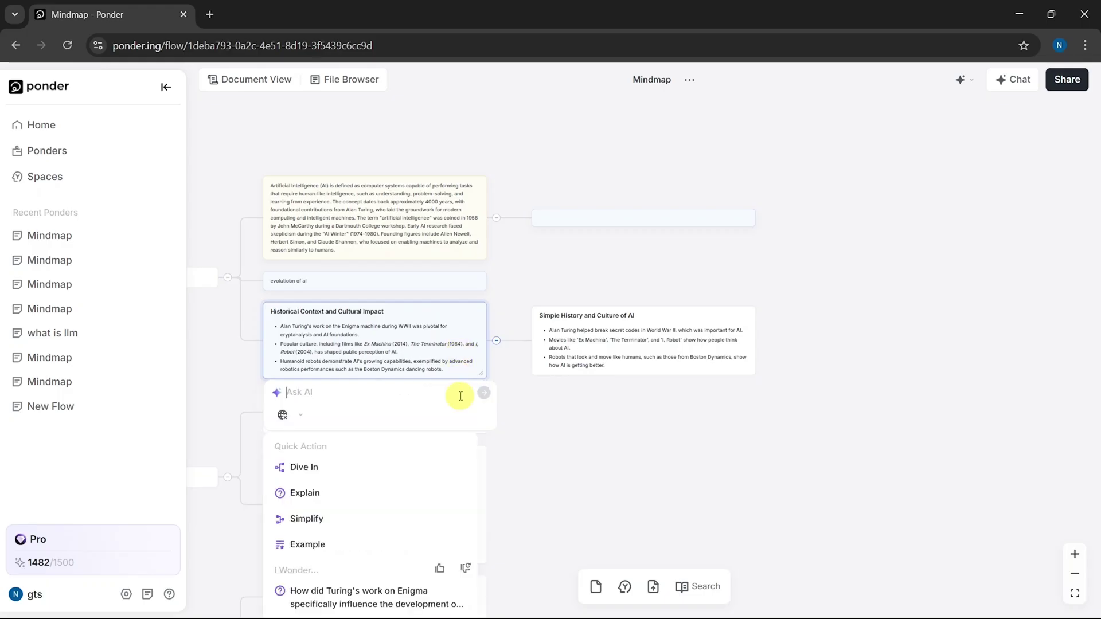
{"action": "left_click", "coordinate": [304, 508]}
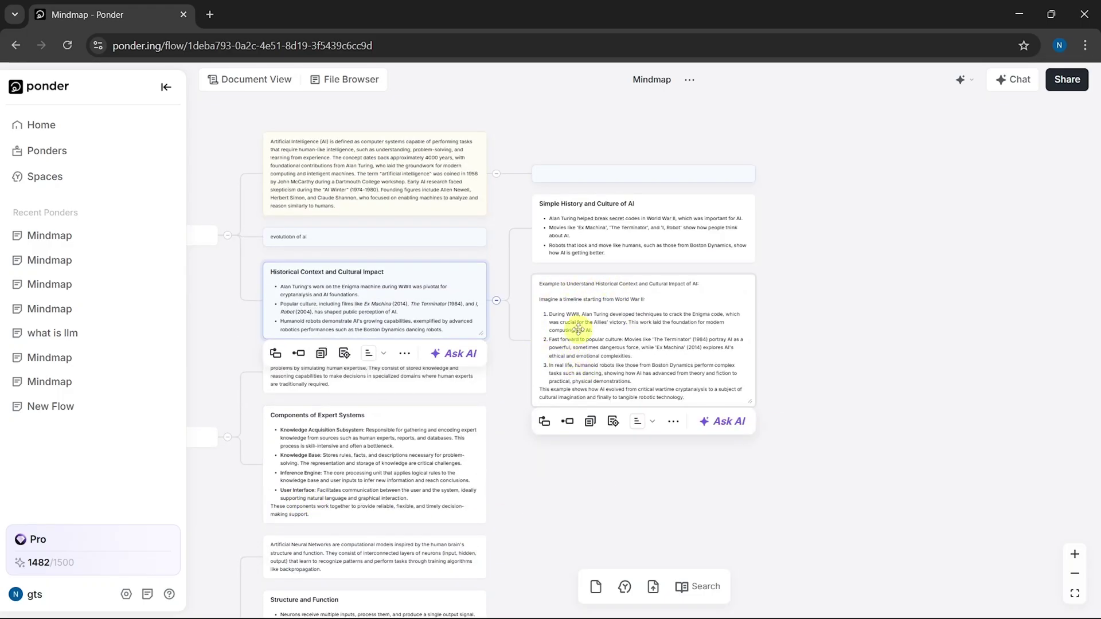
{"action": "left_click", "coordinate": [454, 353]}
{"action": "left_click", "coordinate": [317, 430]}
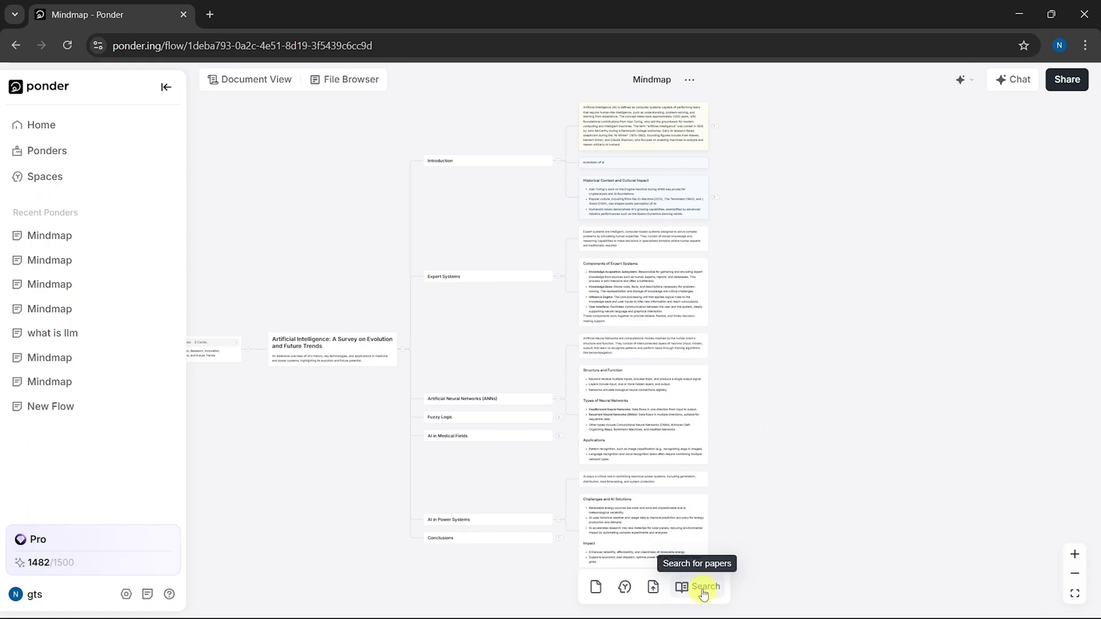
- Search papers for 'evolution in ai' and add 'Generative AI: Evolution and its Future' as a PDF
{"action": "left_click", "coordinate": [703, 594]}
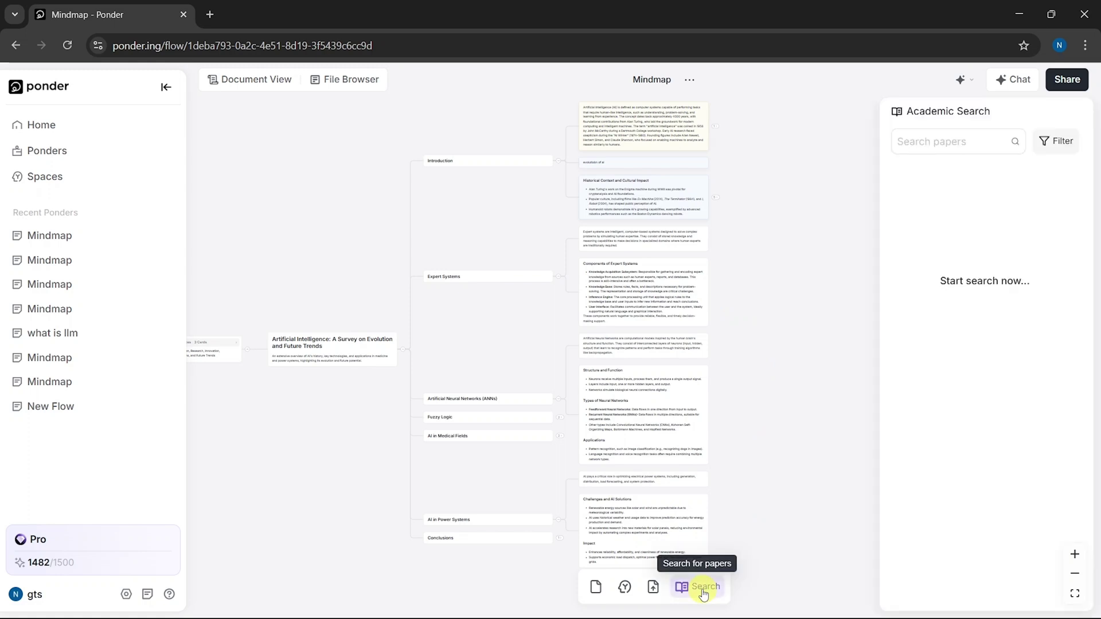
{"action": "left_click", "coordinate": [922, 143]}
{"action": "type", "text": "evolution in ai"}
{"action": "key", "text": "Return"}
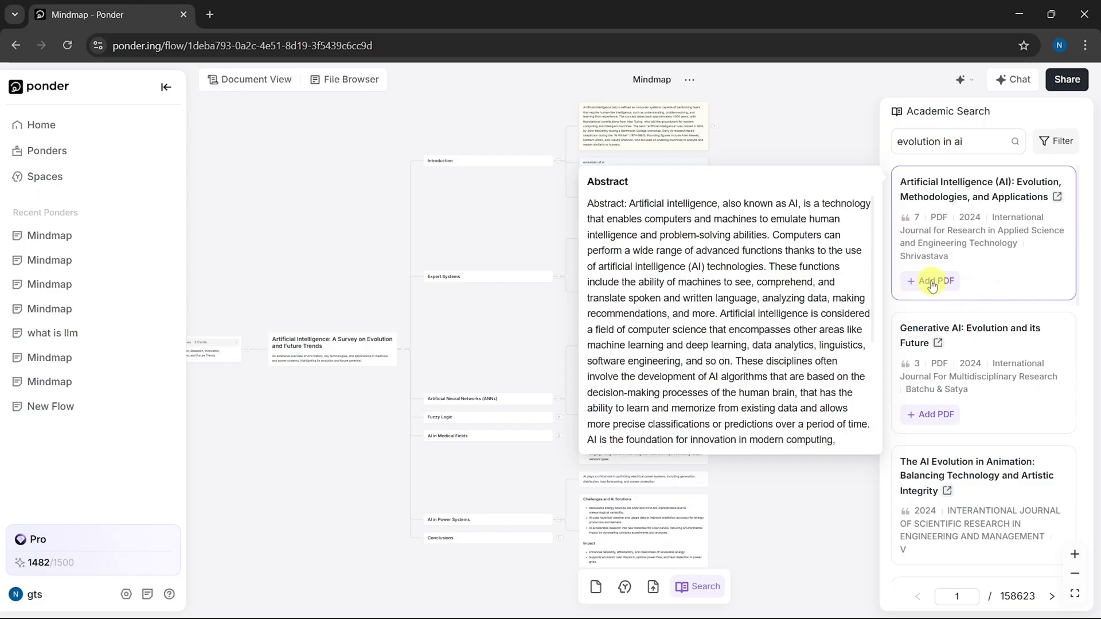
{"action": "left_click", "coordinate": [937, 421]}
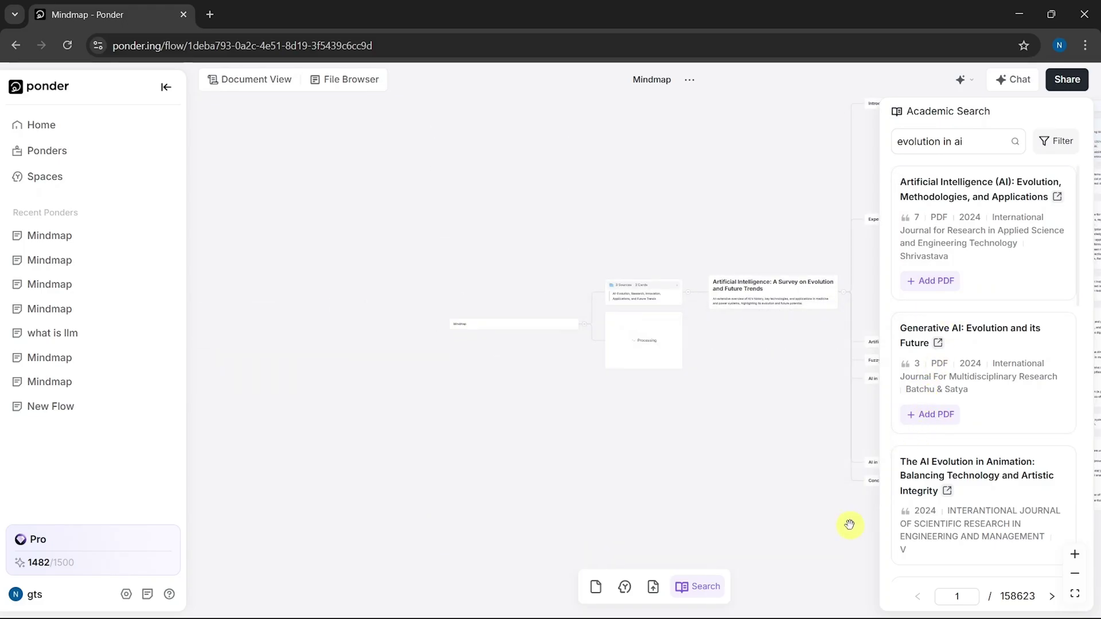
- Generate a mindmap from the Generative AI paper and expand its month-by-month 2023 developments
{"action": "double_click", "coordinate": [682, 449]}
{"action": "left_click_drag", "start_coordinate": [681, 447], "coordinate": [618, 460]}
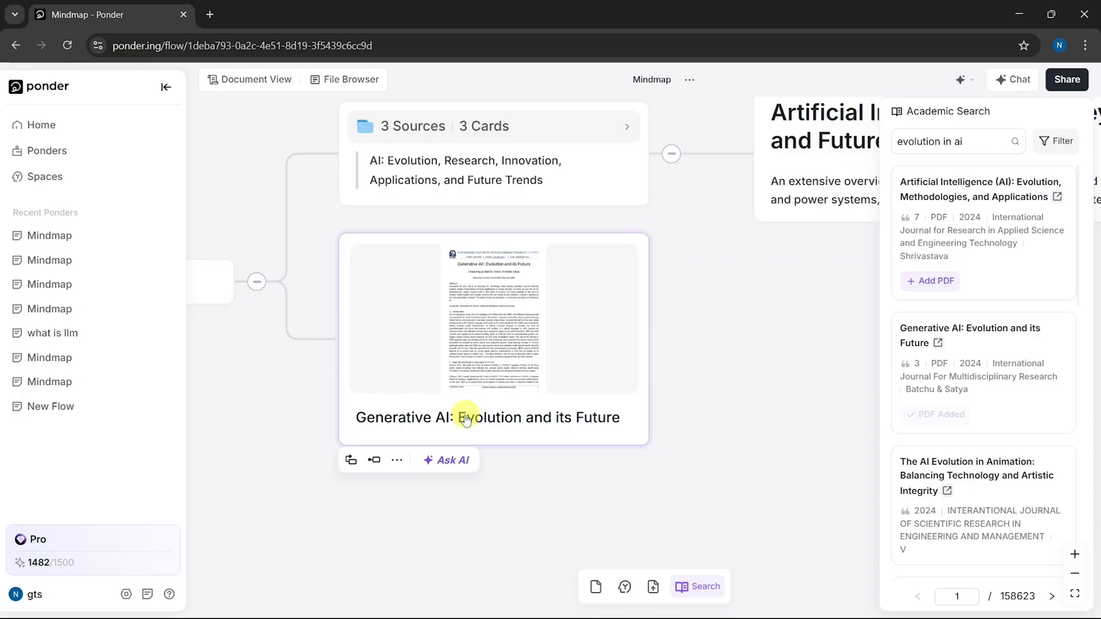
{"action": "left_click", "coordinate": [450, 462]}
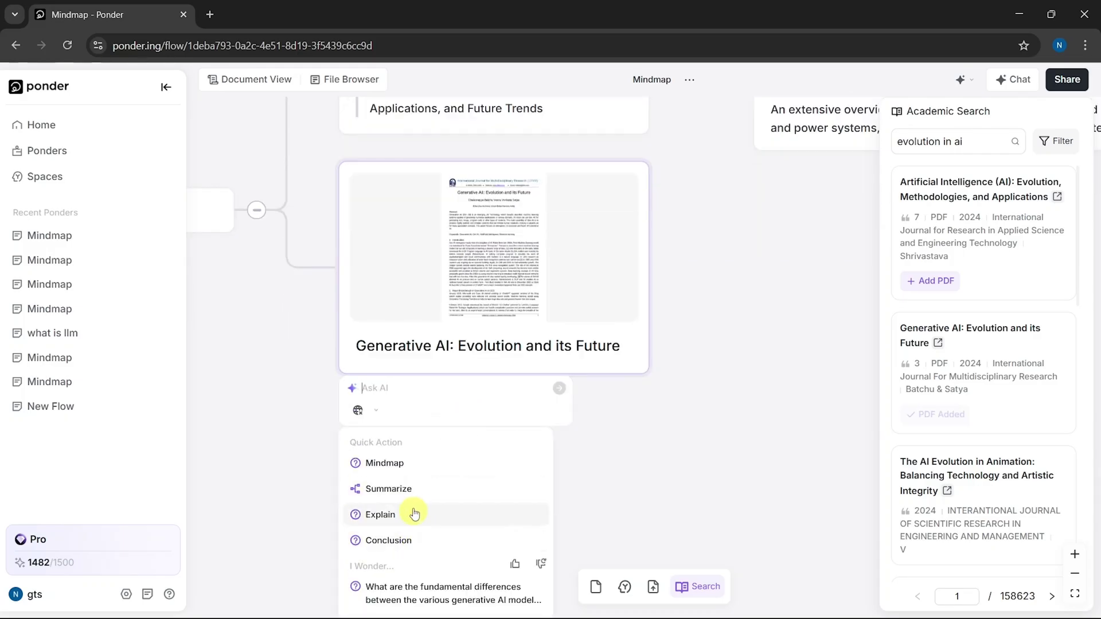
{"action": "left_click", "coordinate": [401, 465]}
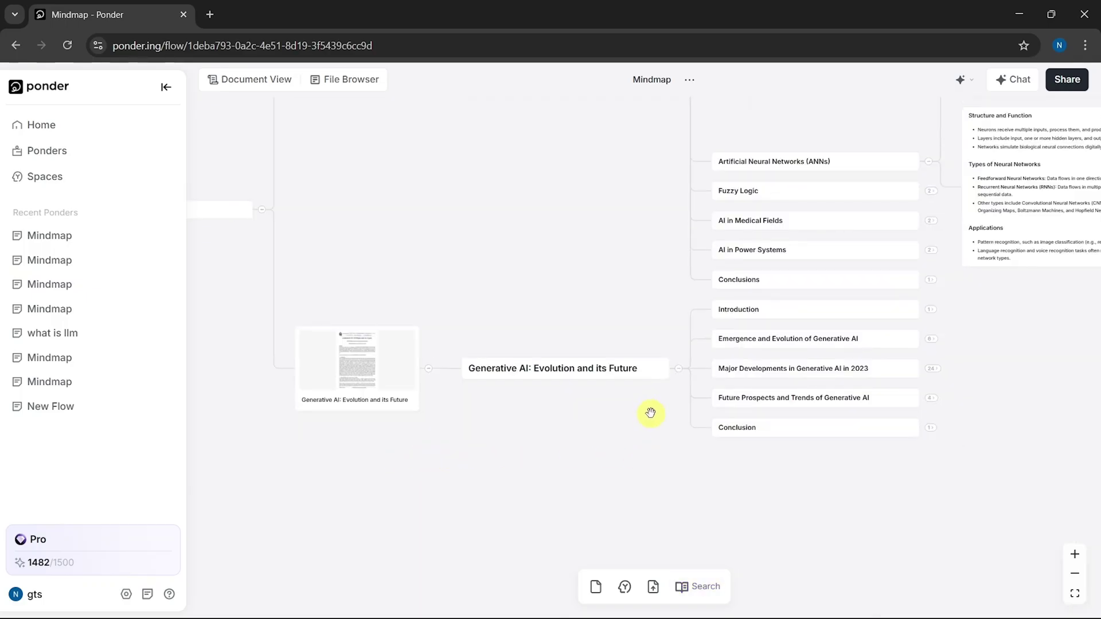
{"action": "left_click", "coordinate": [932, 368]}
{"action": "mouse_move", "coordinate": [792, 368]}
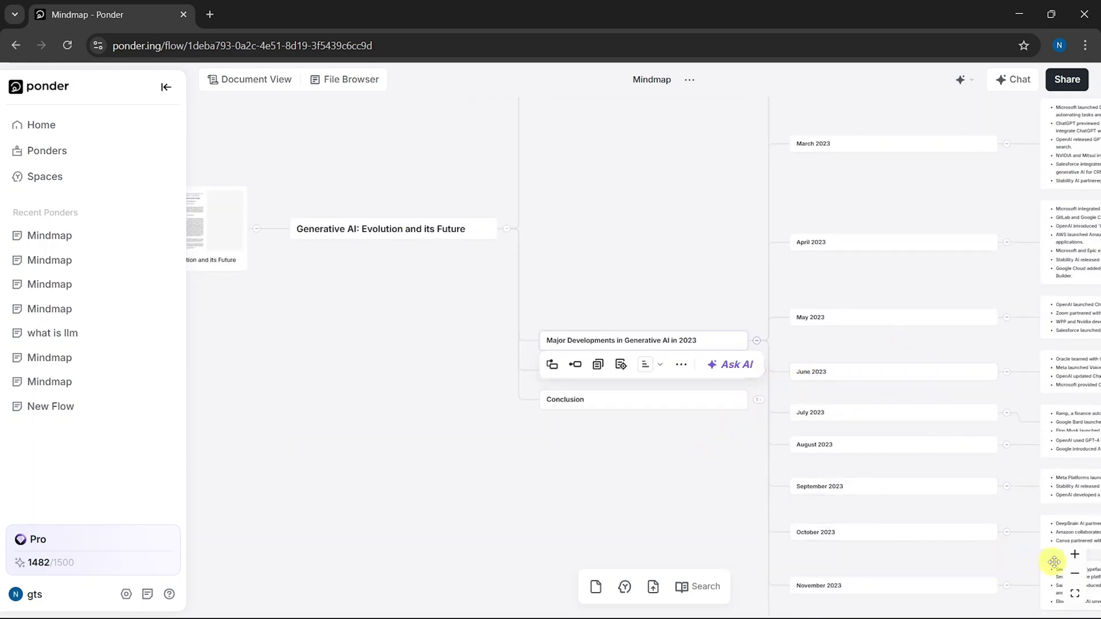
{"action": "left_click", "coordinate": [1072, 574]}
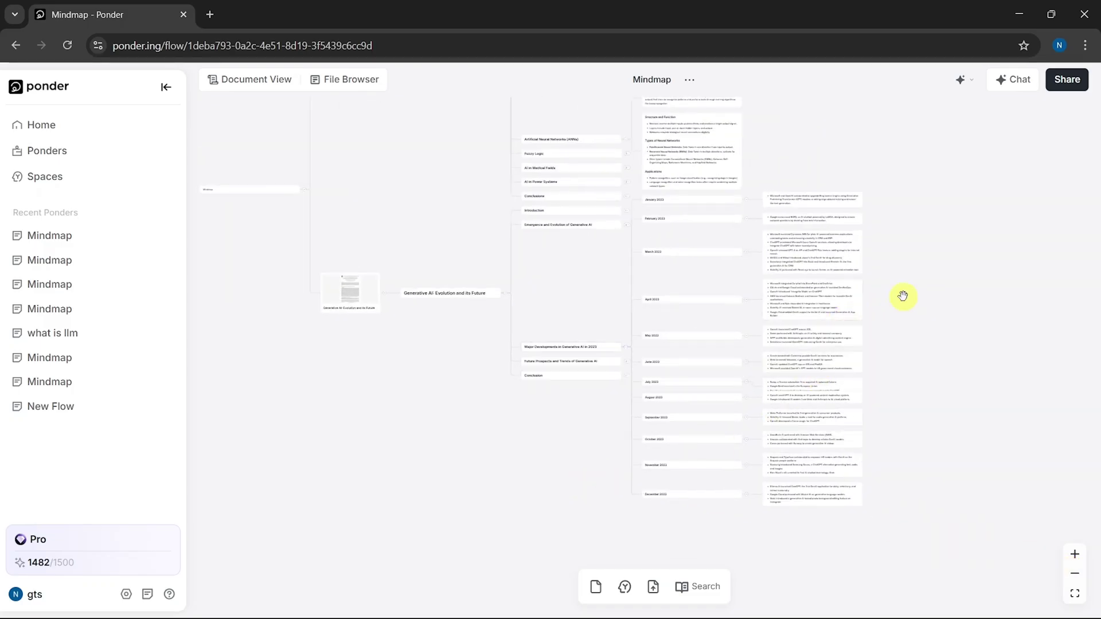
- Zoom into the monthly nodes and open the AI chat panel for the current Ponder
{"action": "scroll", "coordinate": [903, 296], "scroll_direction": "up", "scroll_amount": 4}
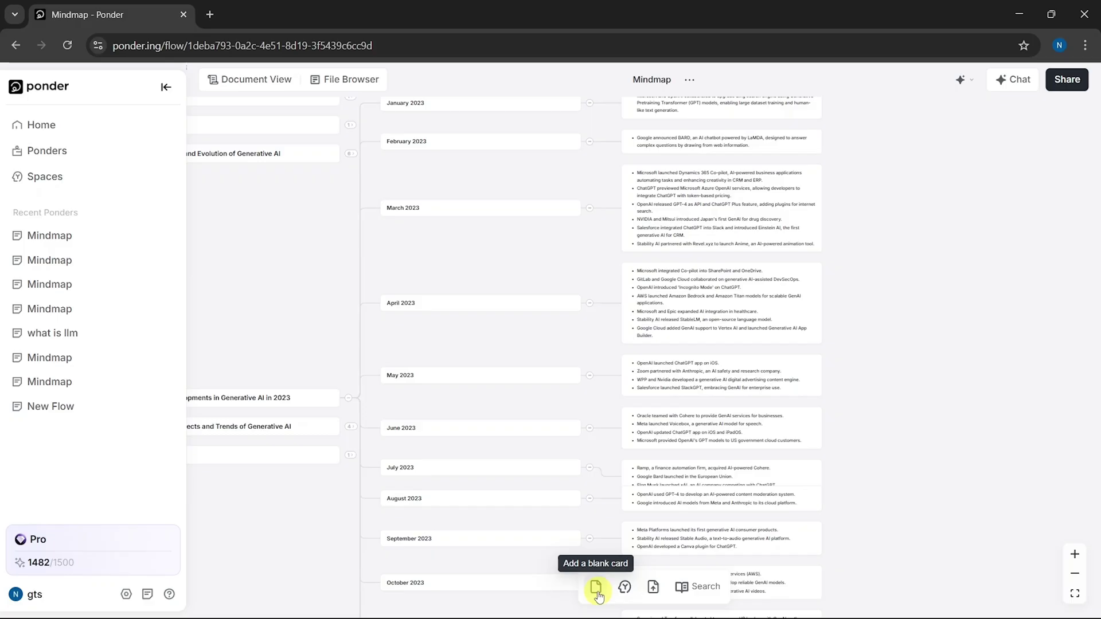
{"action": "left_click", "coordinate": [931, 302]}
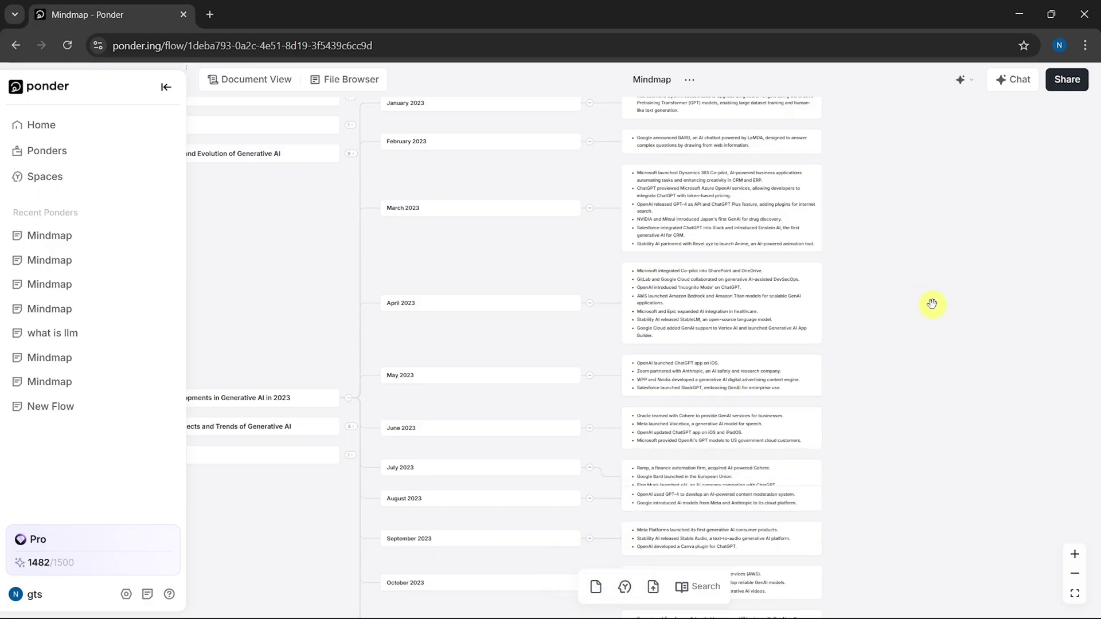
{"action": "left_click", "coordinate": [1020, 80]}
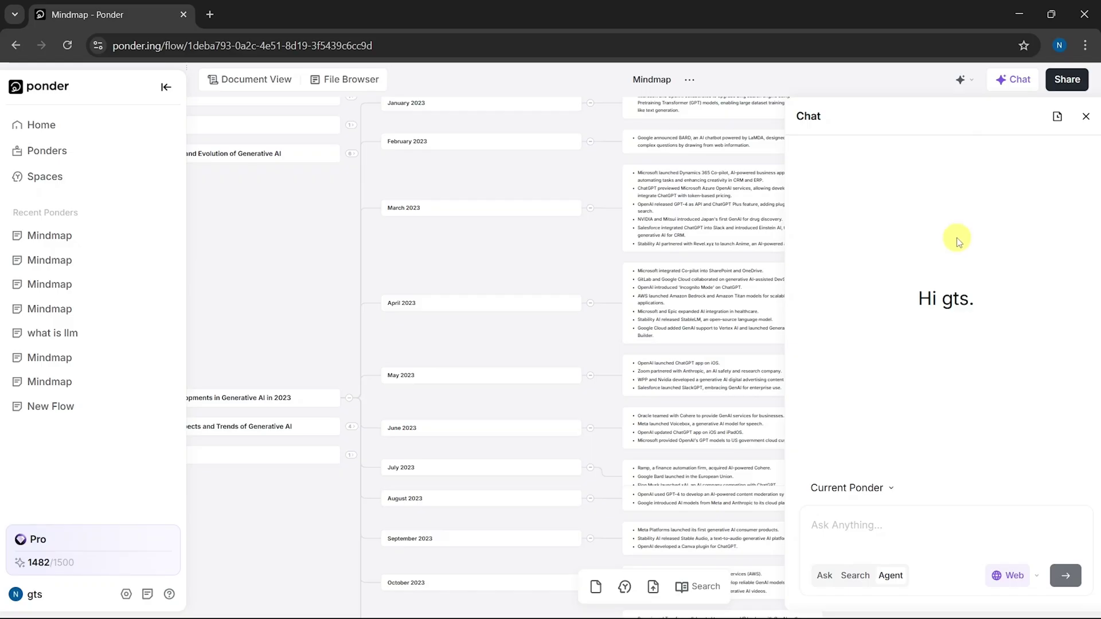
- Ask the chat to 'analyze all the resources and make short summary', fixing a typo
{"action": "type", "text": "analyze all the resources and make short summr"}
{"action": "key", "text": "BackSpace"}
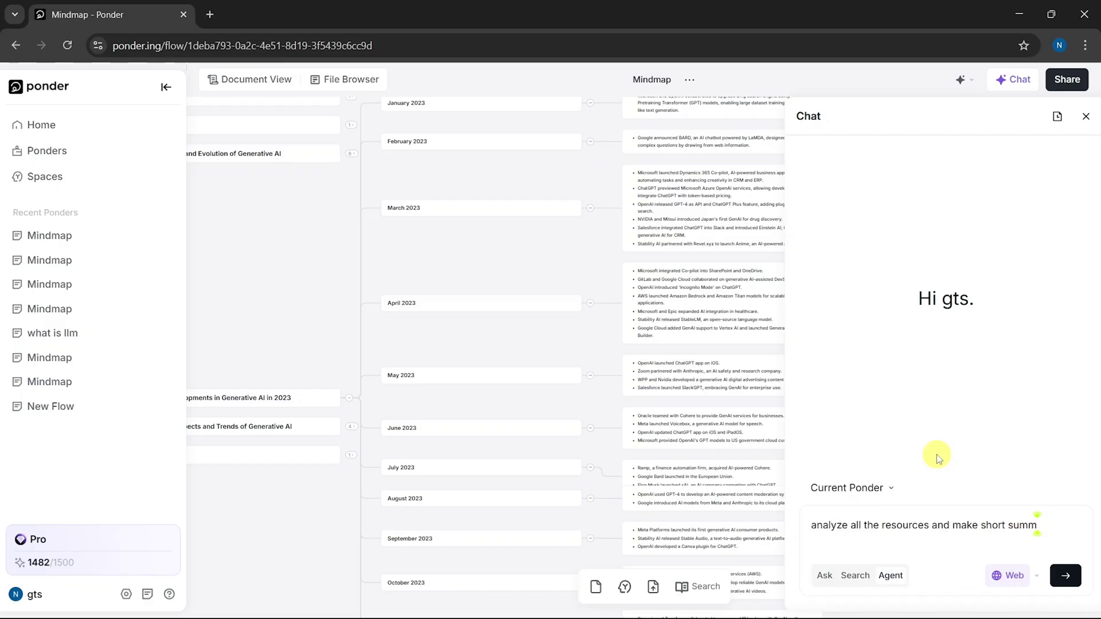
{"action": "type", "text": "ary"}
{"action": "key", "text": "Return"}
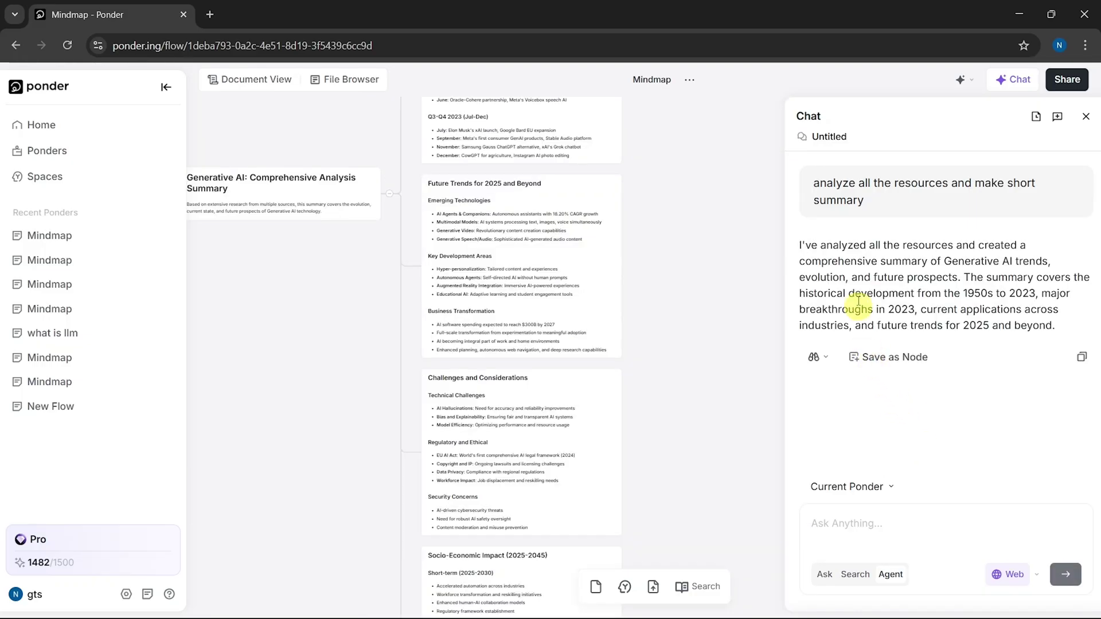
- Pan and scroll the canvas to review the Comprehensive Analysis summary and its sub-nodes
{"action": "left_click_drag", "start_coordinate": [333, 176], "coordinate": [417, 293]}
{"action": "scroll", "coordinate": [306, 352], "scroll_direction": "up", "scroll_amount": 6}
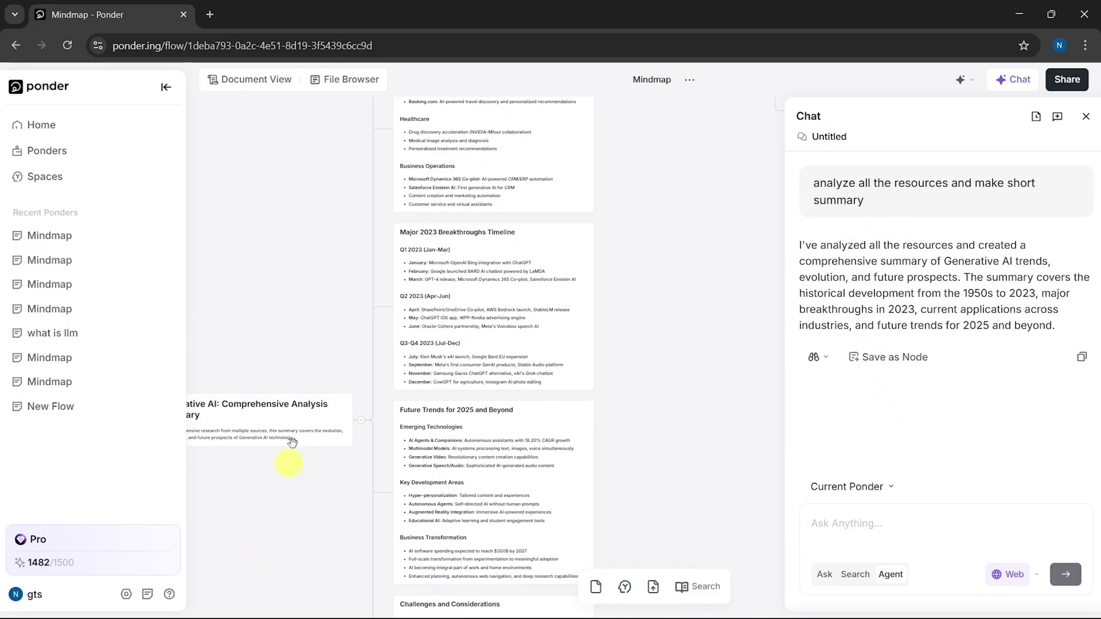
{"action": "scroll", "coordinate": [430, 217], "scroll_direction": "down", "scroll_amount": 2}
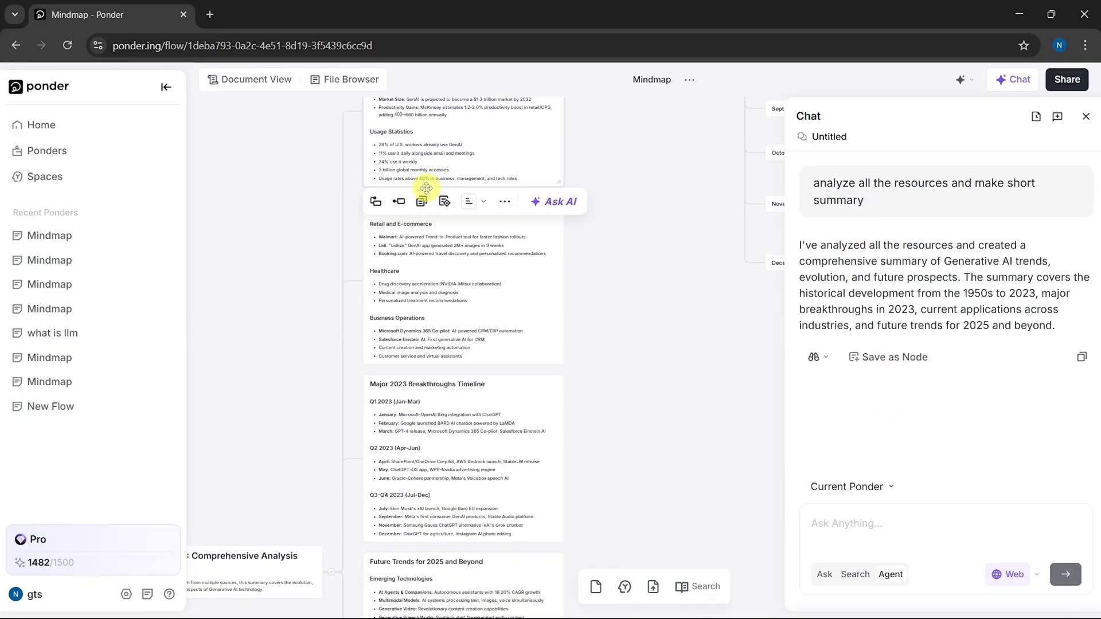
{"action": "scroll", "coordinate": [437, 295], "scroll_direction": "down", "scroll_amount": 2}
{"action": "scroll", "coordinate": [439, 293], "scroll_direction": "down", "scroll_amount": 1}
{"action": "scroll", "coordinate": [438, 292], "scroll_direction": "down", "scroll_amount": 2}
{"action": "scroll", "coordinate": [437, 291], "scroll_direction": "down", "scroll_amount": 2}
{"action": "scroll", "coordinate": [437, 290], "scroll_direction": "down", "scroll_amount": 2}
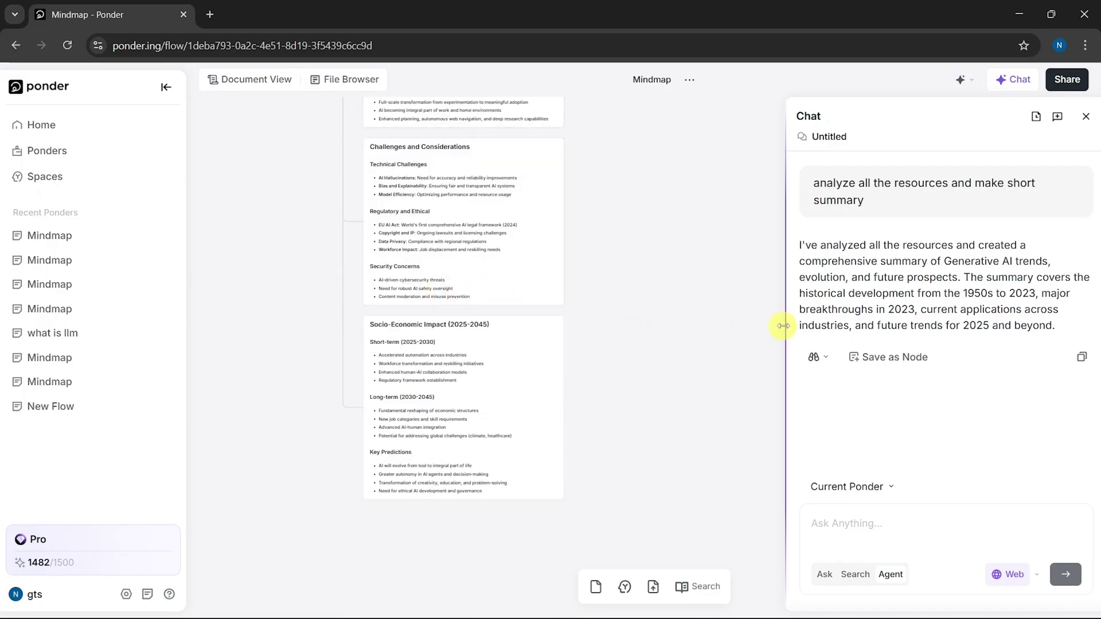
- Ask the suggested follow-up on pre-2023 generative model limitations and save the answer to the canvas
{"action": "left_click", "coordinate": [816, 357]}
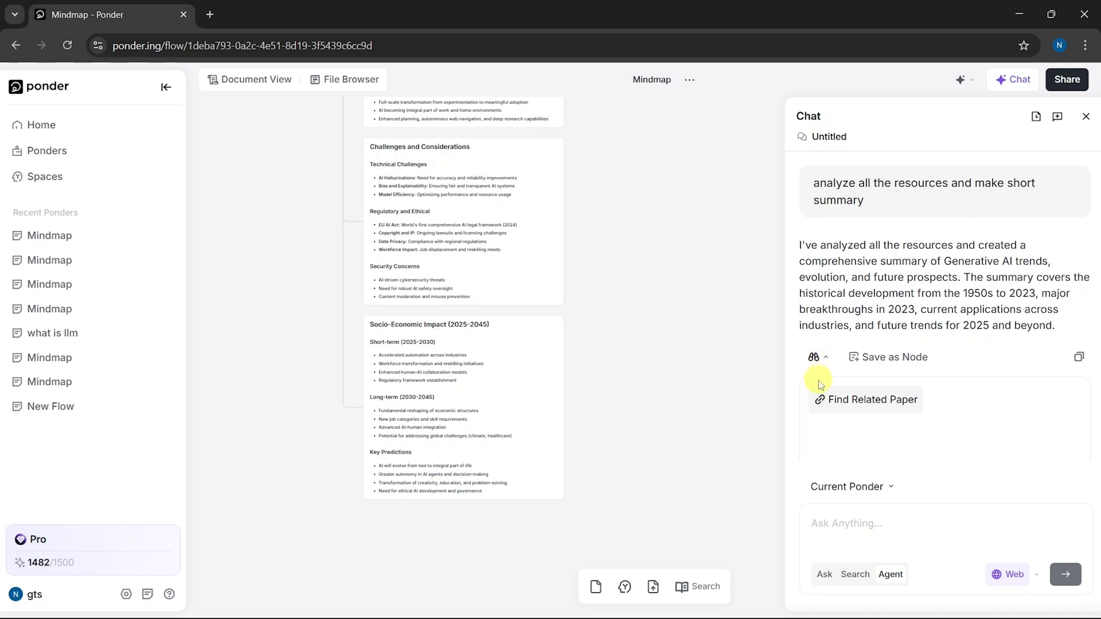
{"action": "left_click", "coordinate": [829, 407]}
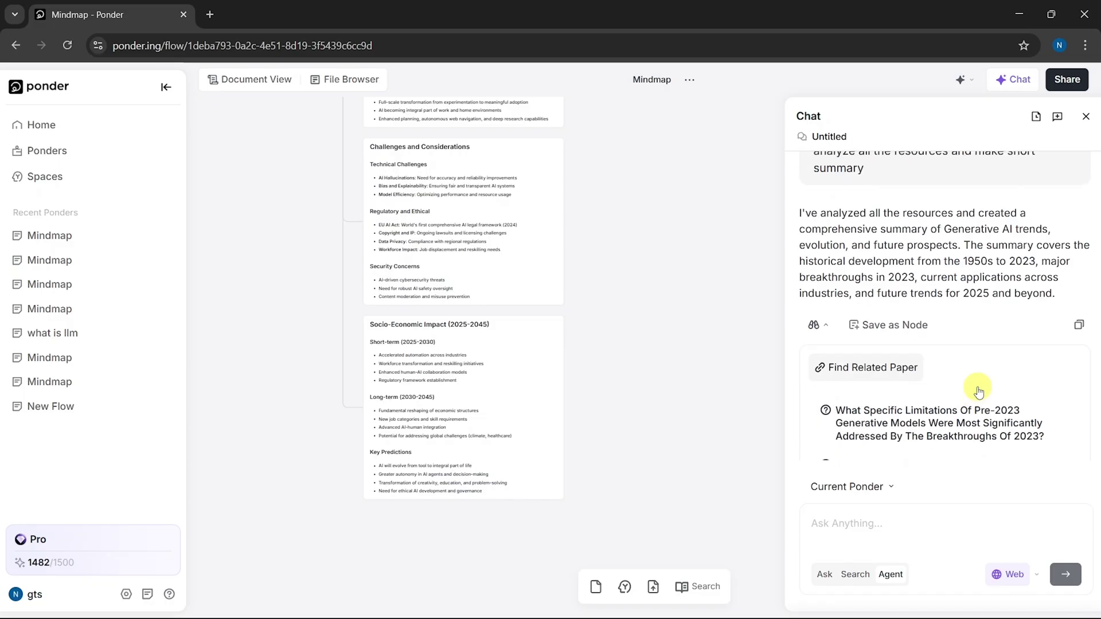
{"action": "left_click", "coordinate": [966, 411]}
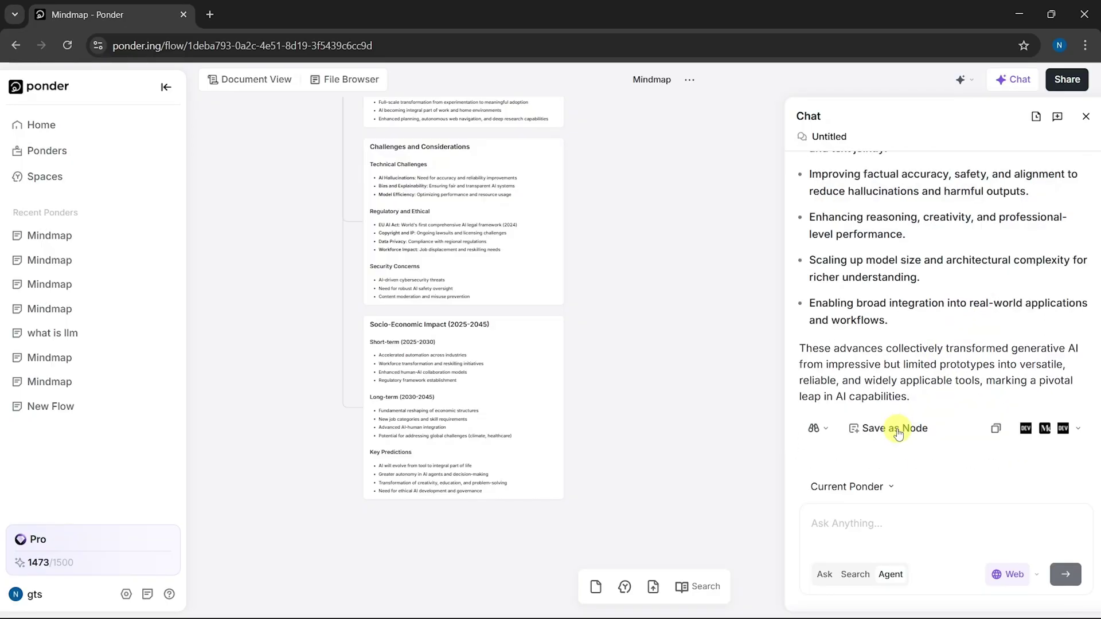
{"action": "left_click", "coordinate": [898, 430]}
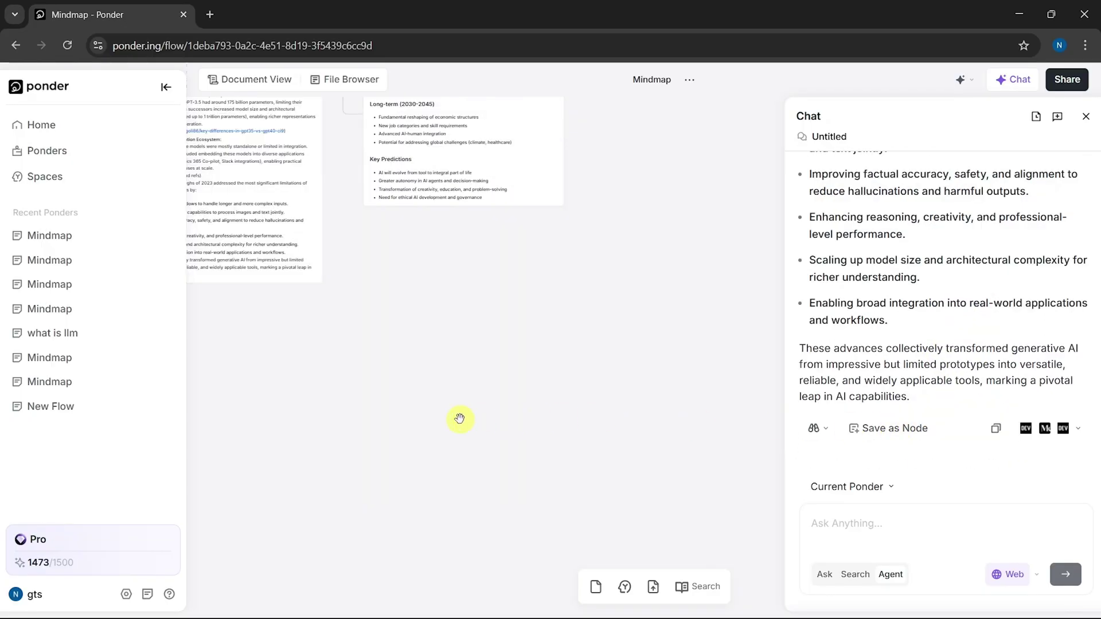
- Bring the 2023 breakthroughs answer node into view, enlarge it to read, then zoom out twice
{"action": "left_click_drag", "start_coordinate": [459, 418], "coordinate": [738, 431]}
{"action": "scroll", "coordinate": [652, 408], "scroll_direction": "up", "scroll_amount": 2}
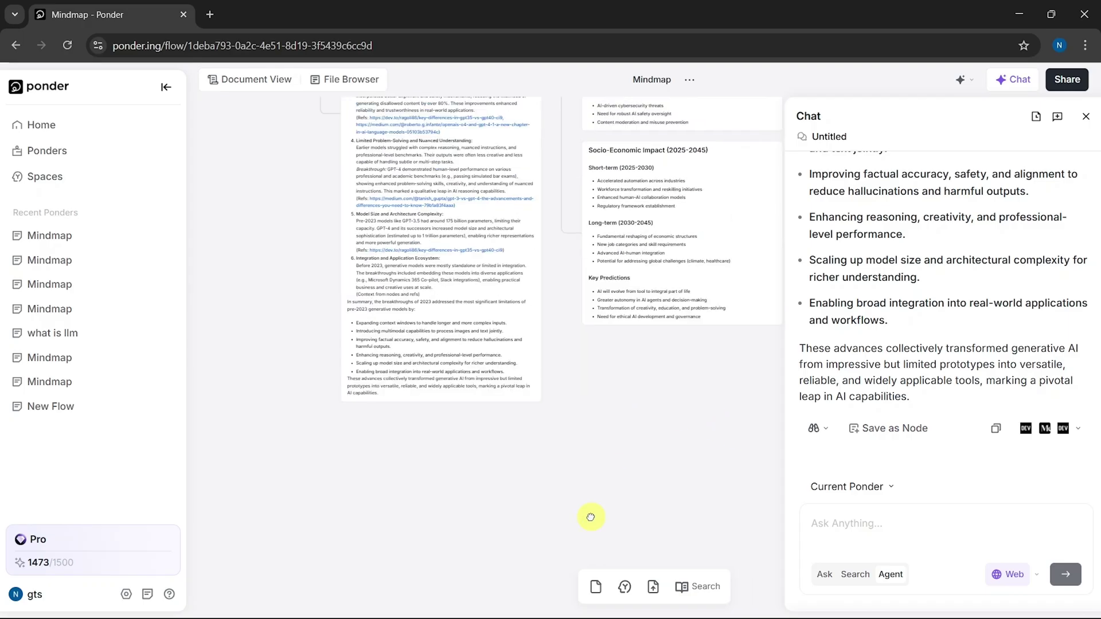
{"action": "scroll", "coordinate": [644, 438], "scroll_direction": "up", "scroll_amount": 5}
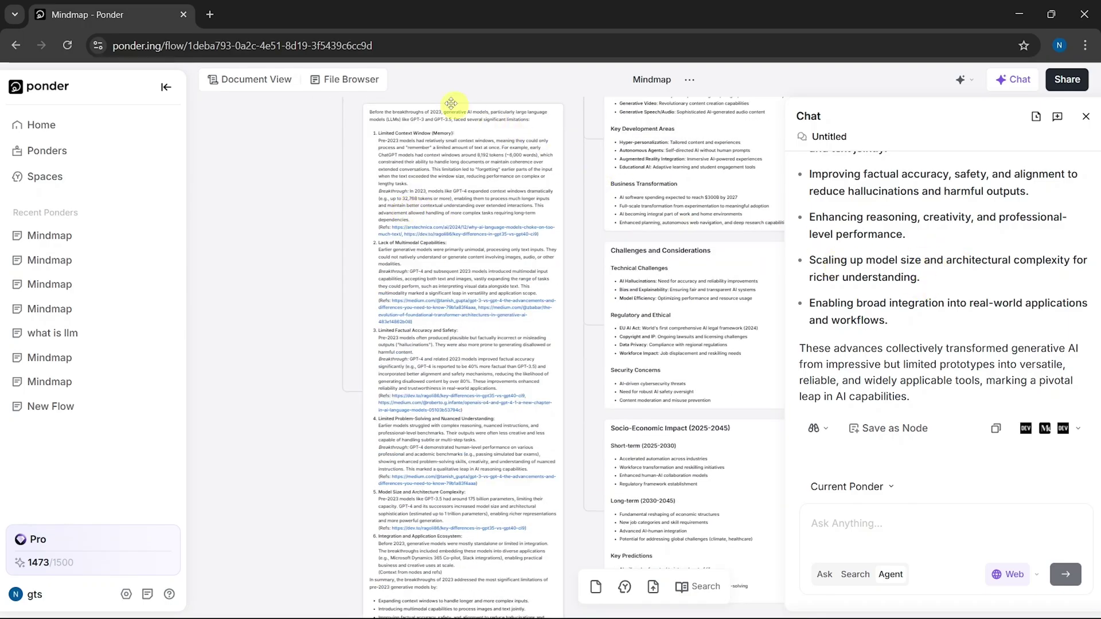
{"action": "double_click", "coordinate": [452, 254]}
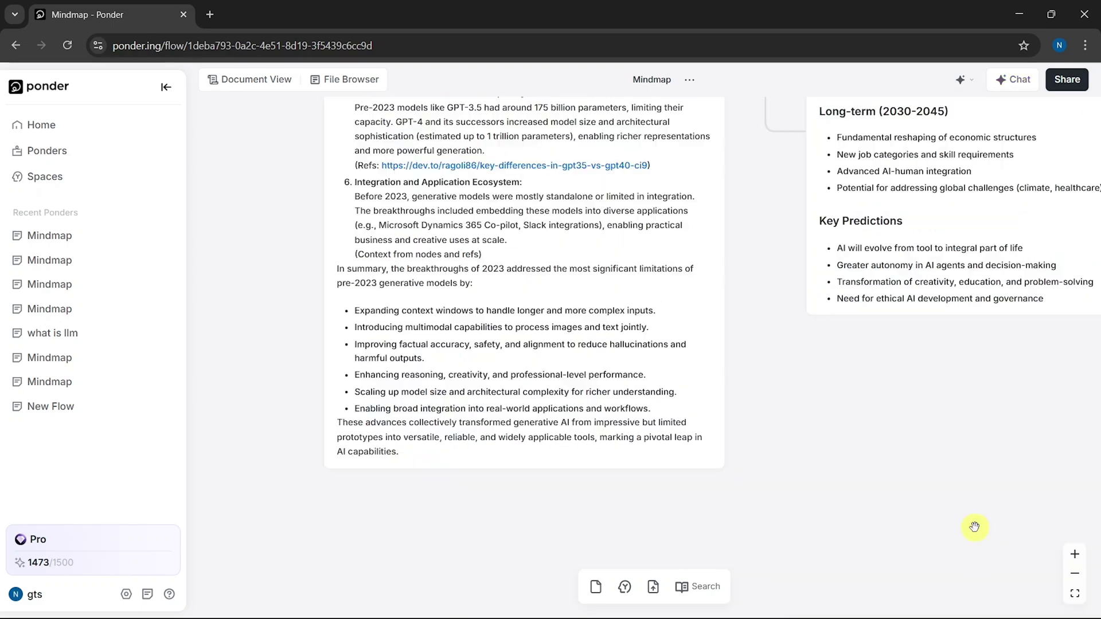
{"action": "left_click", "coordinate": [1074, 573]}
{"action": "left_click", "coordinate": [1074, 573]}
- Copy the mindmap's share link and export the mindmap as a PNG image
{"action": "left_click", "coordinate": [1054, 86]}
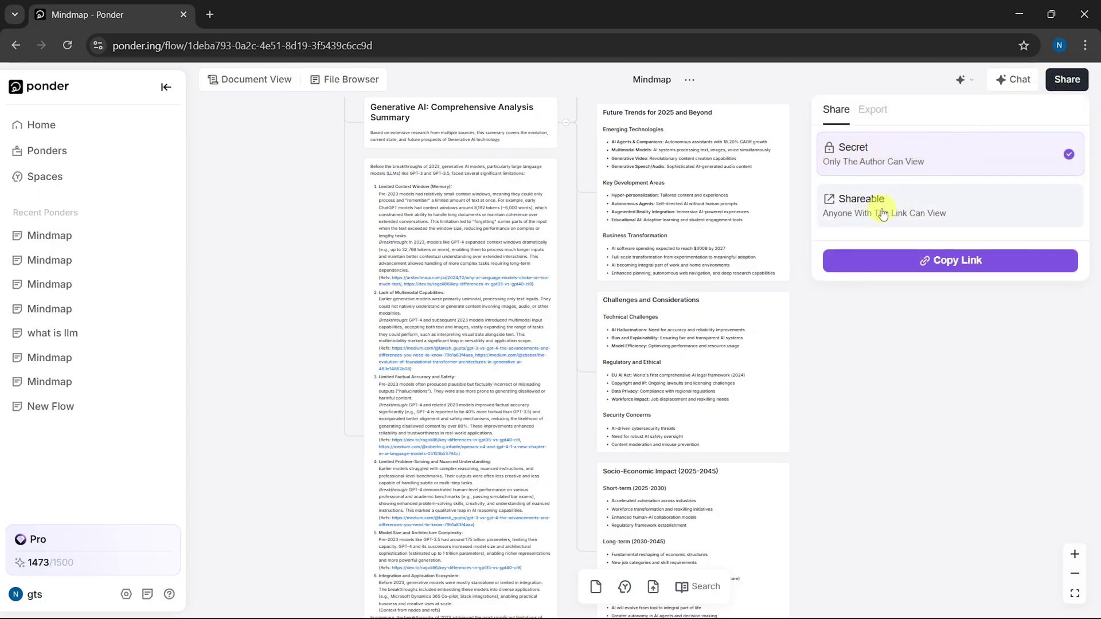
{"action": "left_click", "coordinate": [912, 268]}
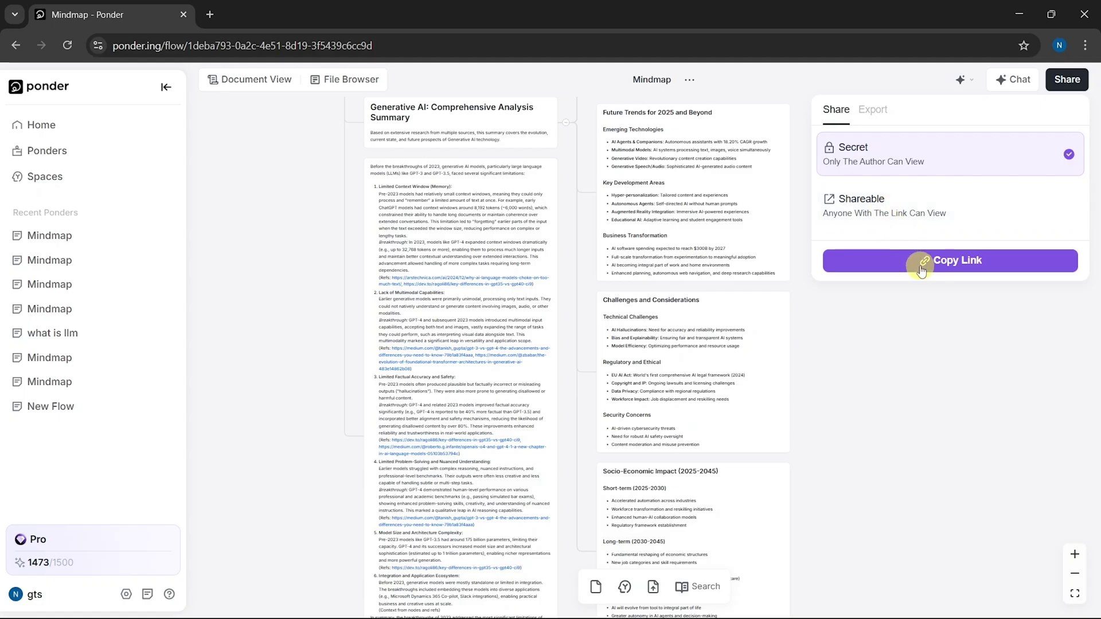
{"action": "left_click", "coordinate": [870, 110]}
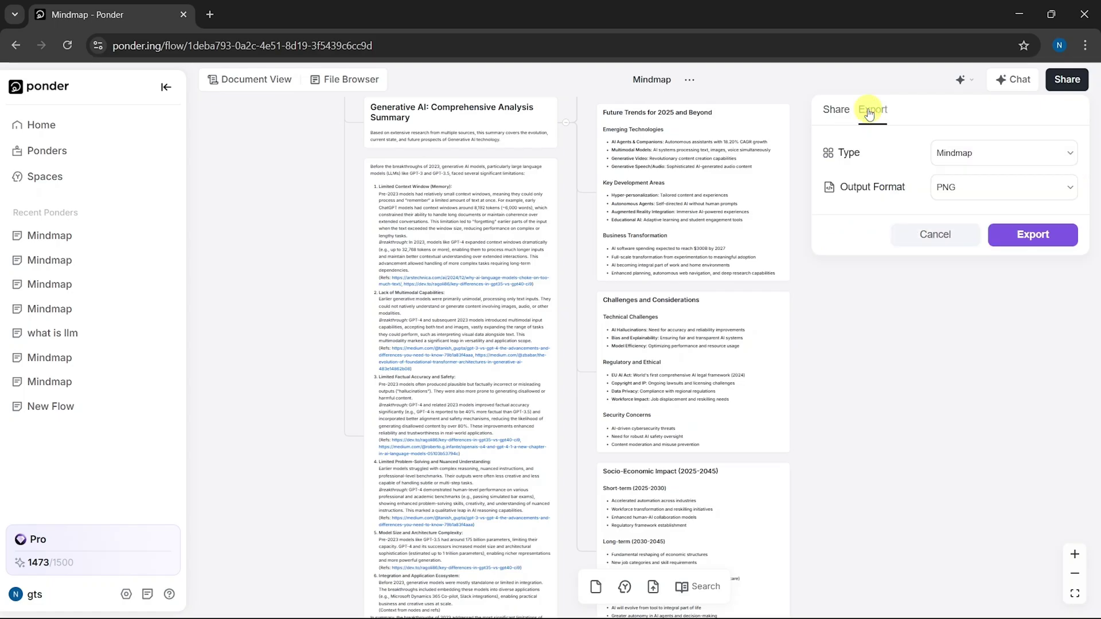
{"action": "left_click", "coordinate": [956, 152]}
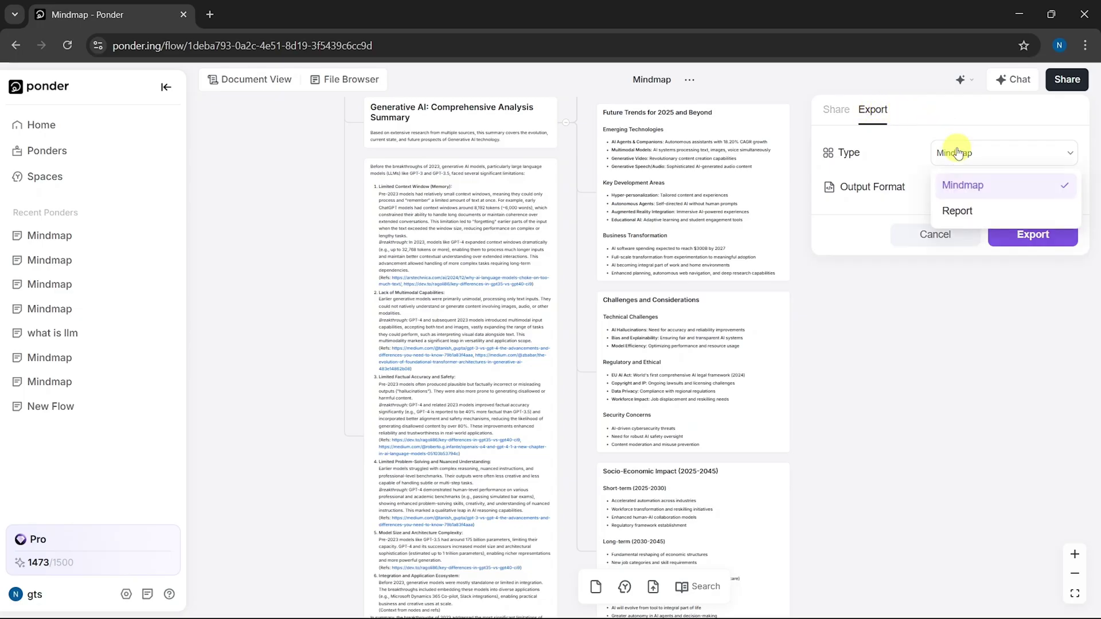
{"action": "left_click", "coordinate": [946, 186]}
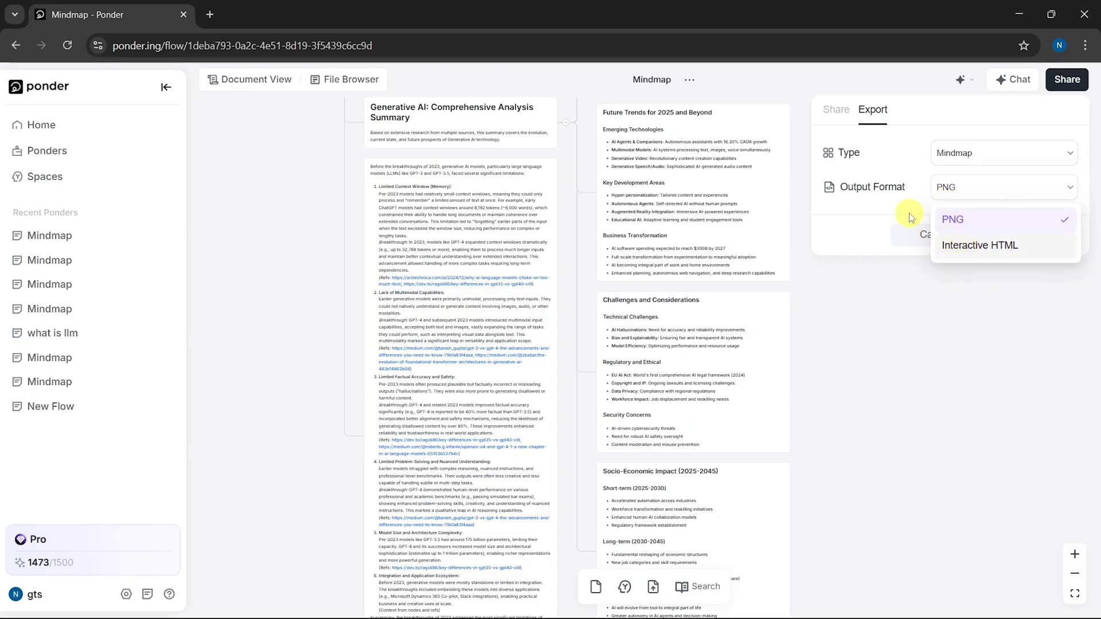
{"action": "left_click", "coordinate": [940, 218]}
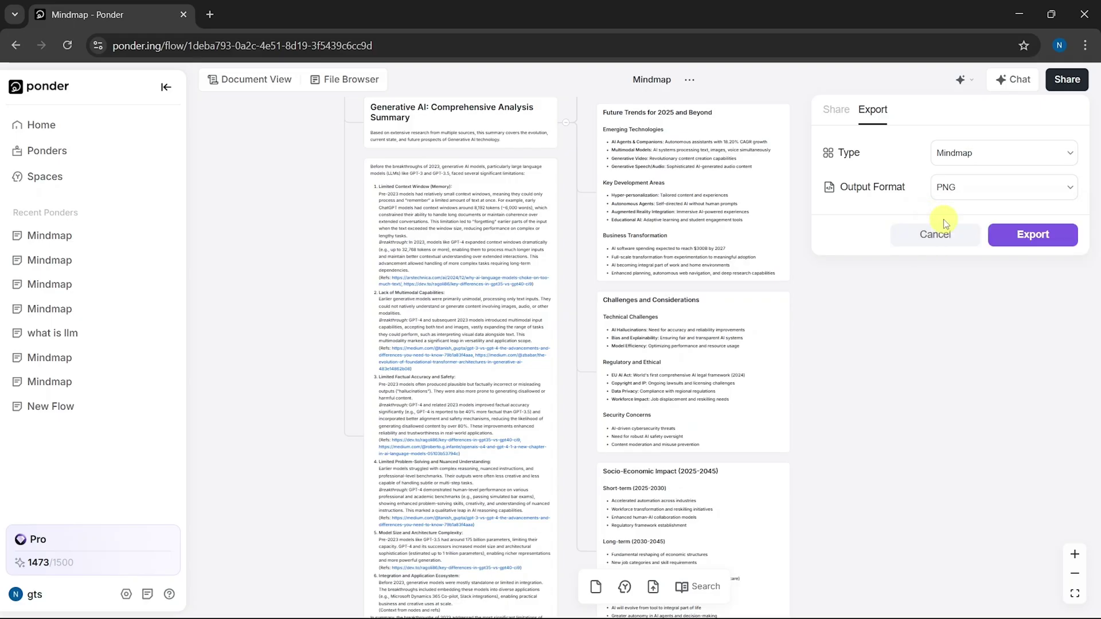
{"action": "left_click", "coordinate": [1006, 236]}
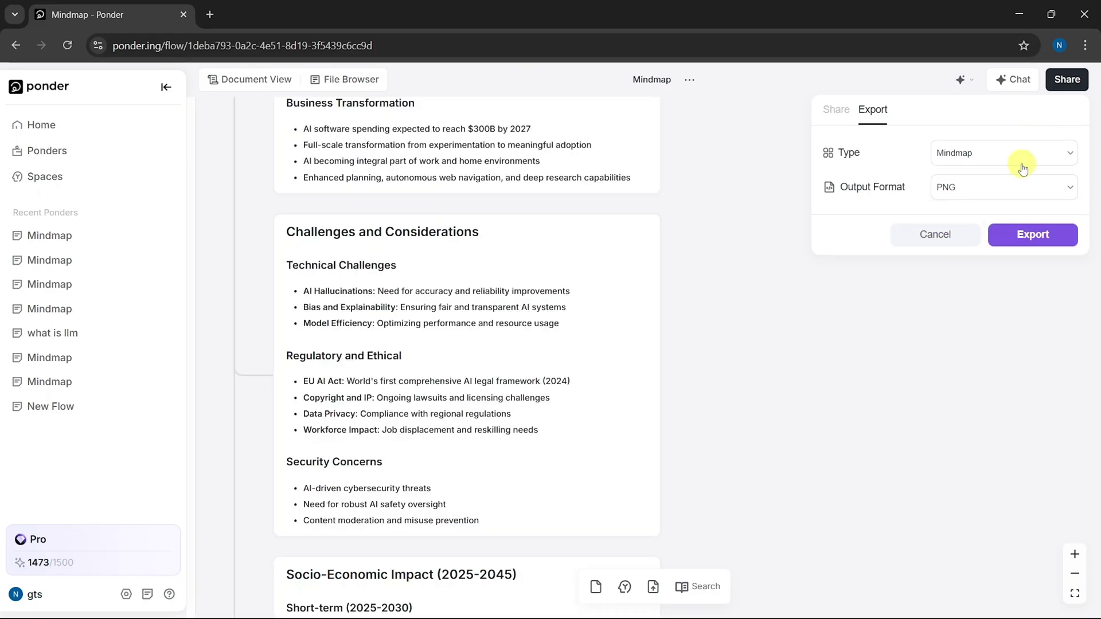
- Export the mindmap again in Interactive HTML format
{"action": "left_click", "coordinate": [1009, 198]}
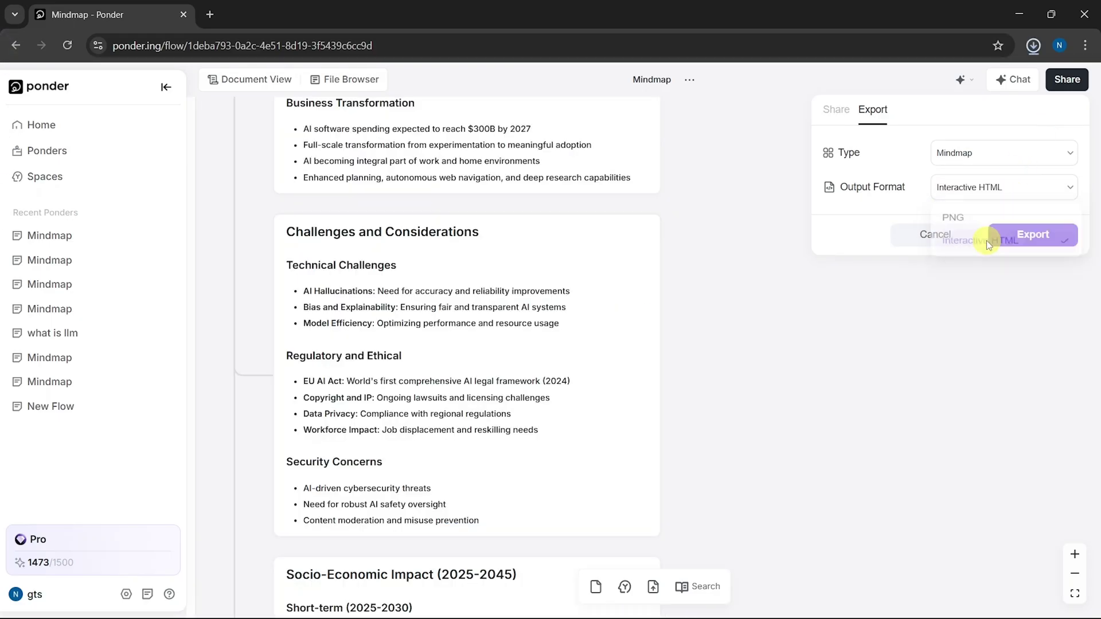
{"action": "left_click", "coordinate": [1001, 236]}
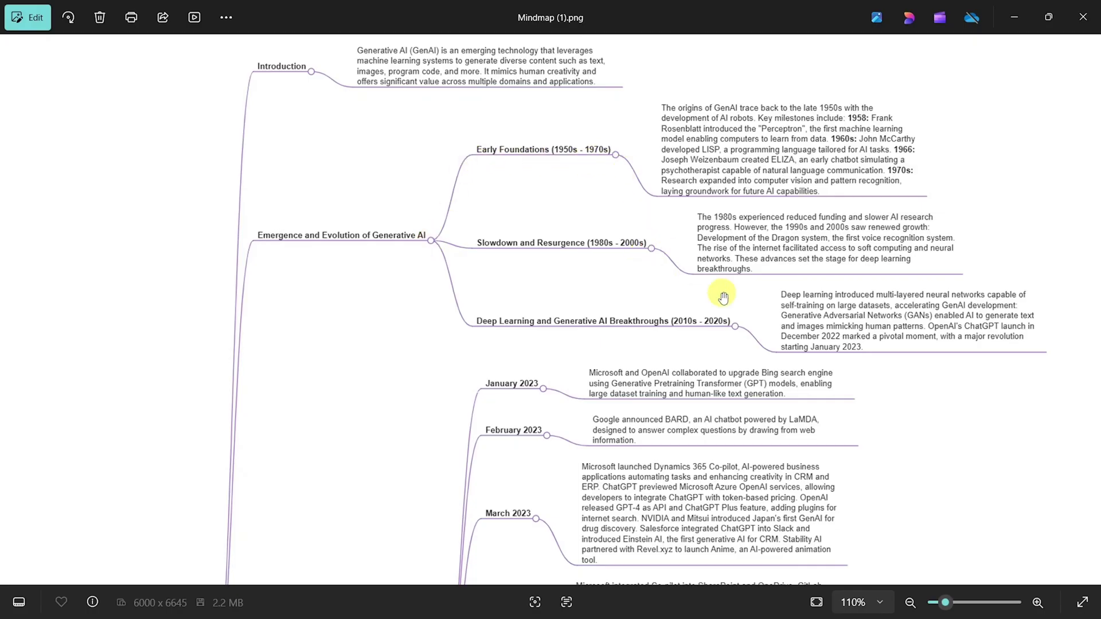
{"action": "scroll", "coordinate": [503, 236], "scroll_direction": "up", "scroll_amount": 5}
- Collapse the Introduction, Emergence and Evolution of Generative AI, and Conclusions branches in the HTML map
{"action": "left_click_drag", "start_coordinate": [537, 238], "coordinate": [322, 245]}
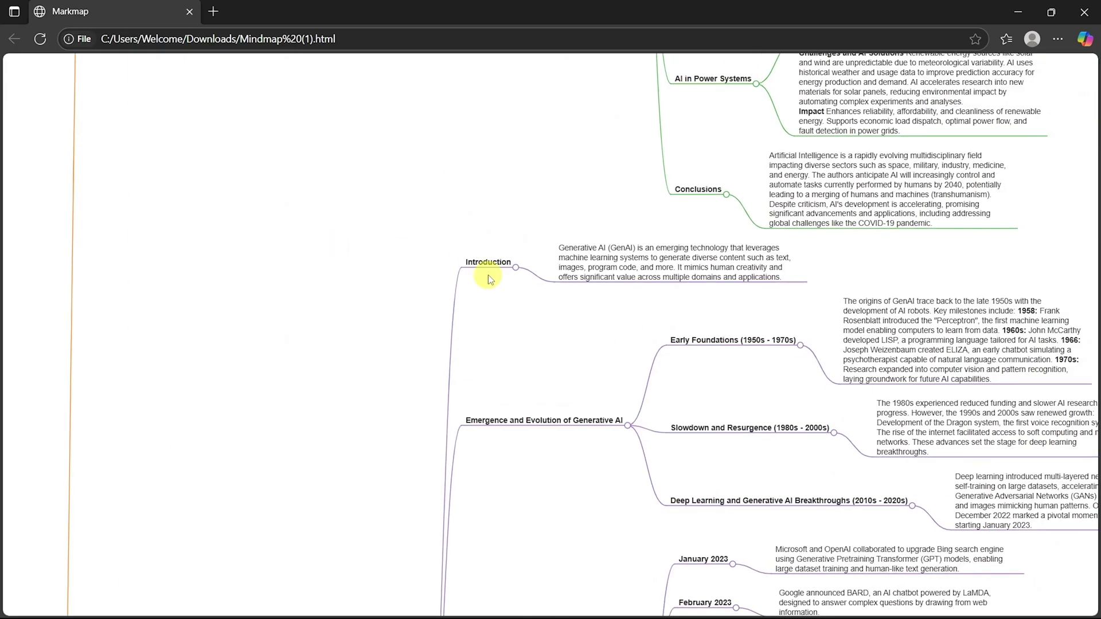
{"action": "left_click", "coordinate": [515, 268]}
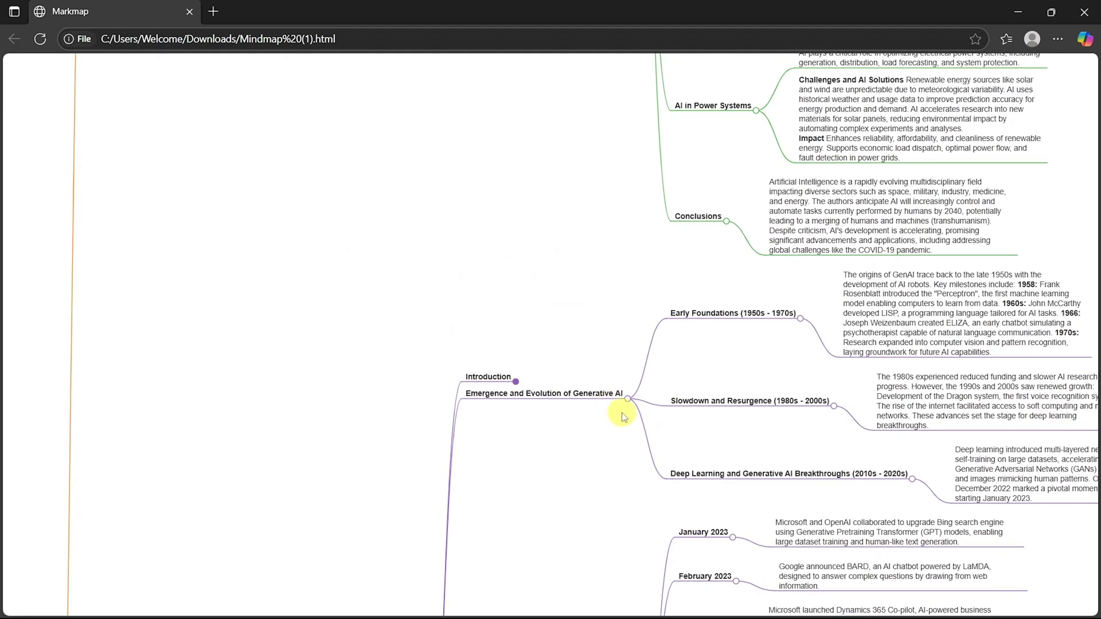
{"action": "left_click", "coordinate": [628, 400]}
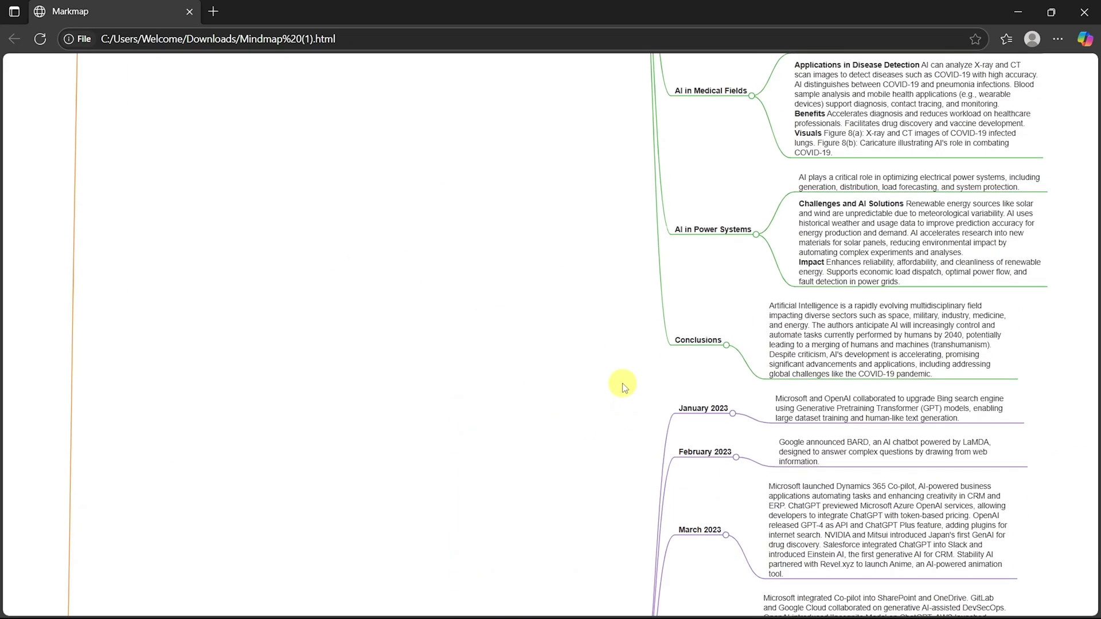
{"action": "left_click", "coordinate": [726, 346]}
{"action": "scroll", "coordinate": [698, 348], "scroll_direction": "down", "scroll_amount": 5}
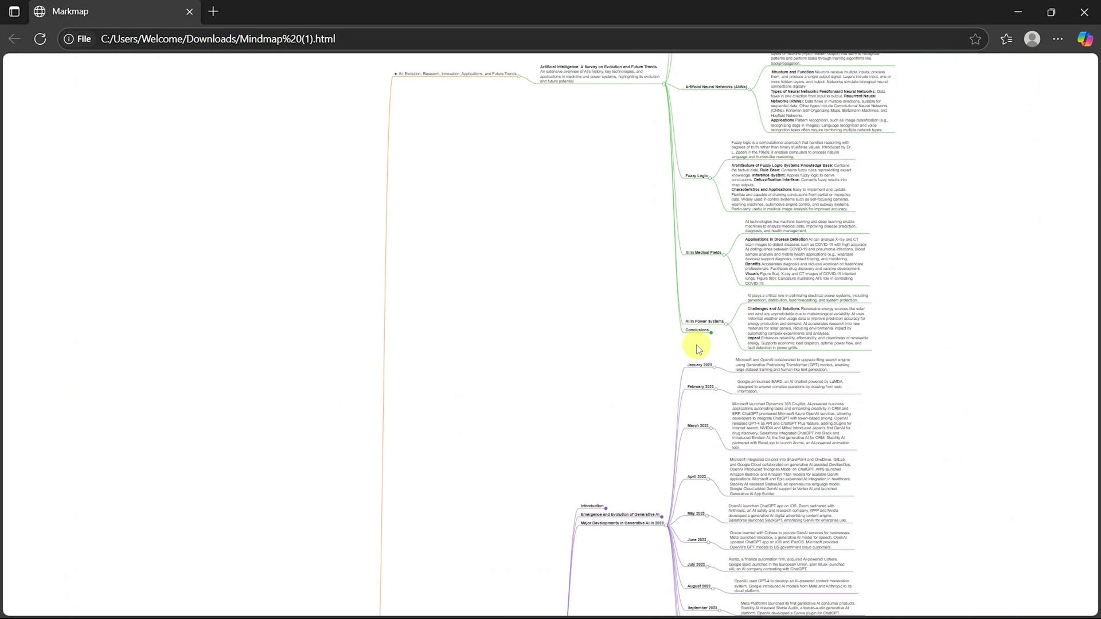
{"action": "scroll", "coordinate": [698, 338], "scroll_direction": "down", "scroll_amount": 3}
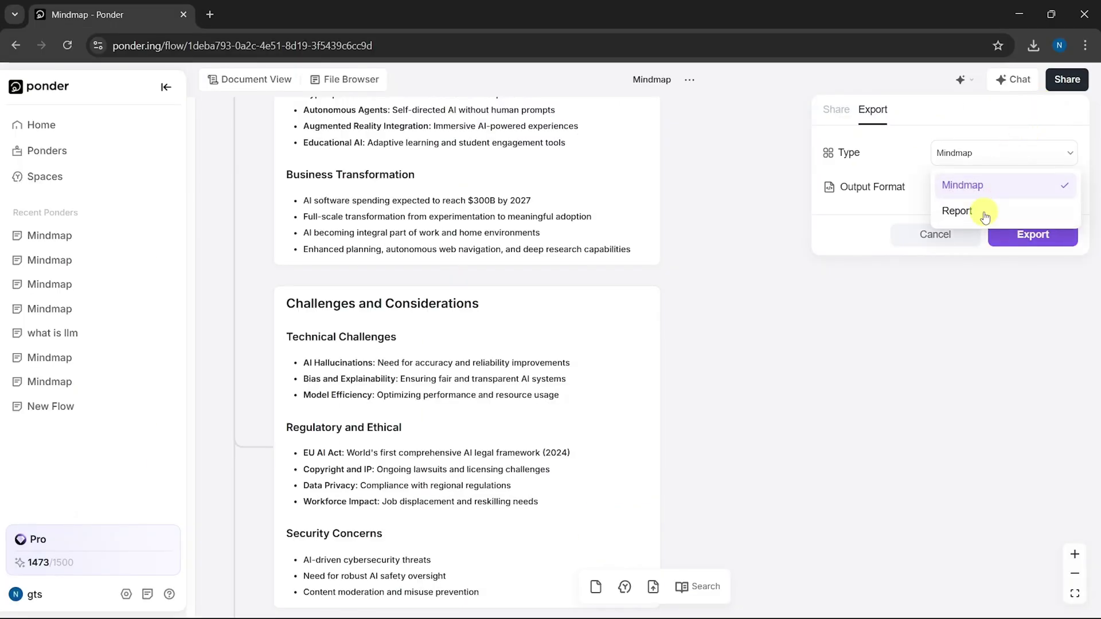
- Export the mindmap as a Report in Markdown format
{"action": "left_click", "coordinate": [983, 211]}
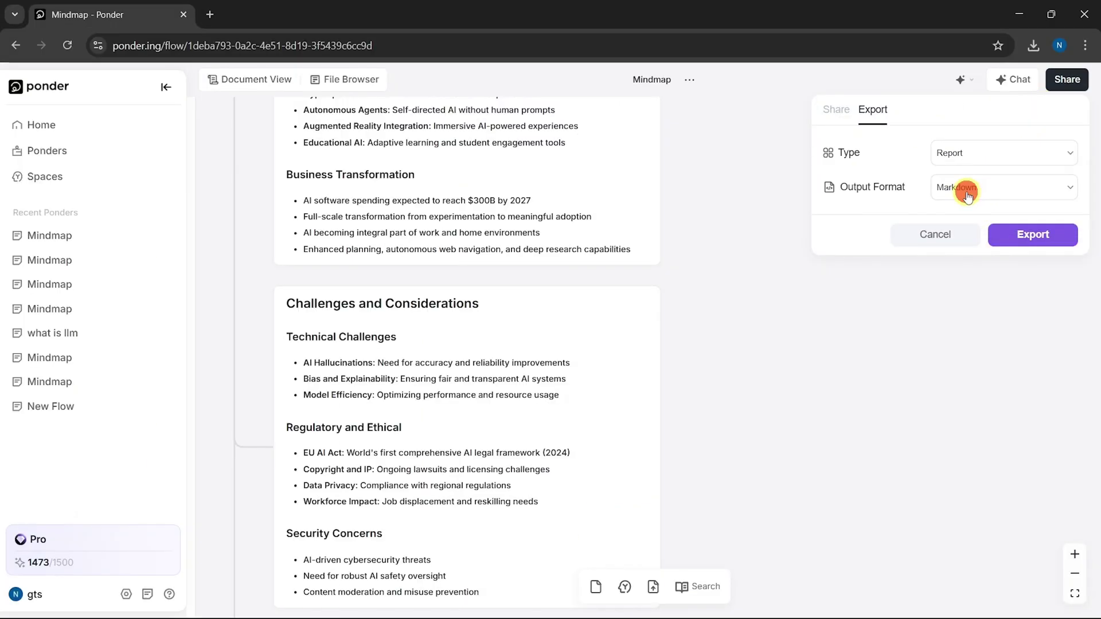
{"action": "left_click", "coordinate": [966, 191]}
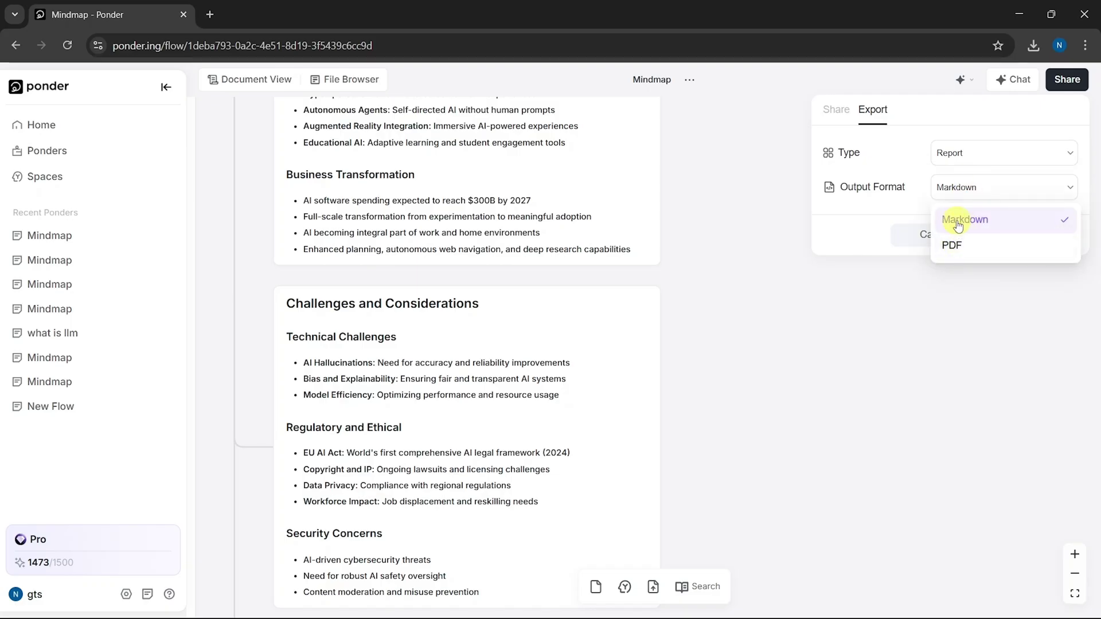
{"action": "left_click", "coordinate": [1021, 240]}
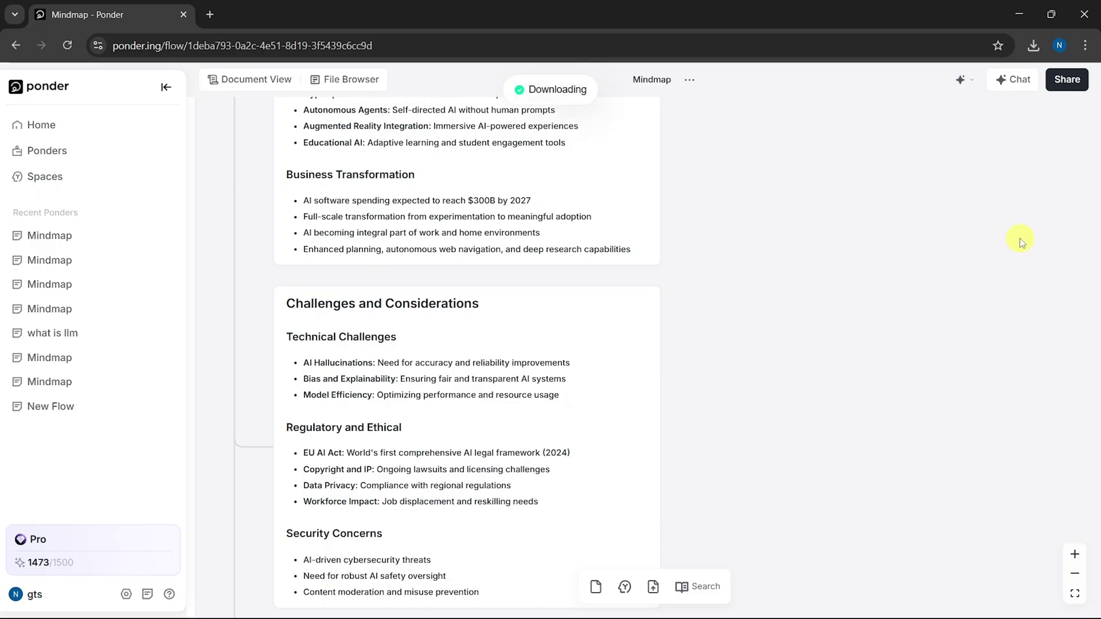
{"action": "scroll", "coordinate": [800, 119], "scroll_direction": "down", "scroll_amount": 2}
- Scroll through the Markdown report in Notepad past Conclusions to the 2023 monthly developments
{"action": "scroll", "coordinate": [800, 118], "scroll_direction": "down", "scroll_amount": 1}
{"action": "scroll", "coordinate": [800, 118], "scroll_direction": "down", "scroll_amount": 4}
{"action": "scroll", "coordinate": [800, 119], "scroll_direction": "down", "scroll_amount": 3}
{"action": "scroll", "coordinate": [800, 118], "scroll_direction": "down", "scroll_amount": 4}
{"action": "scroll", "coordinate": [799, 119], "scroll_direction": "down", "scroll_amount": 4}
{"action": "scroll", "coordinate": [800, 118], "scroll_direction": "down", "scroll_amount": 1}
{"action": "scroll", "coordinate": [800, 118], "scroll_direction": "down", "scroll_amount": 3}
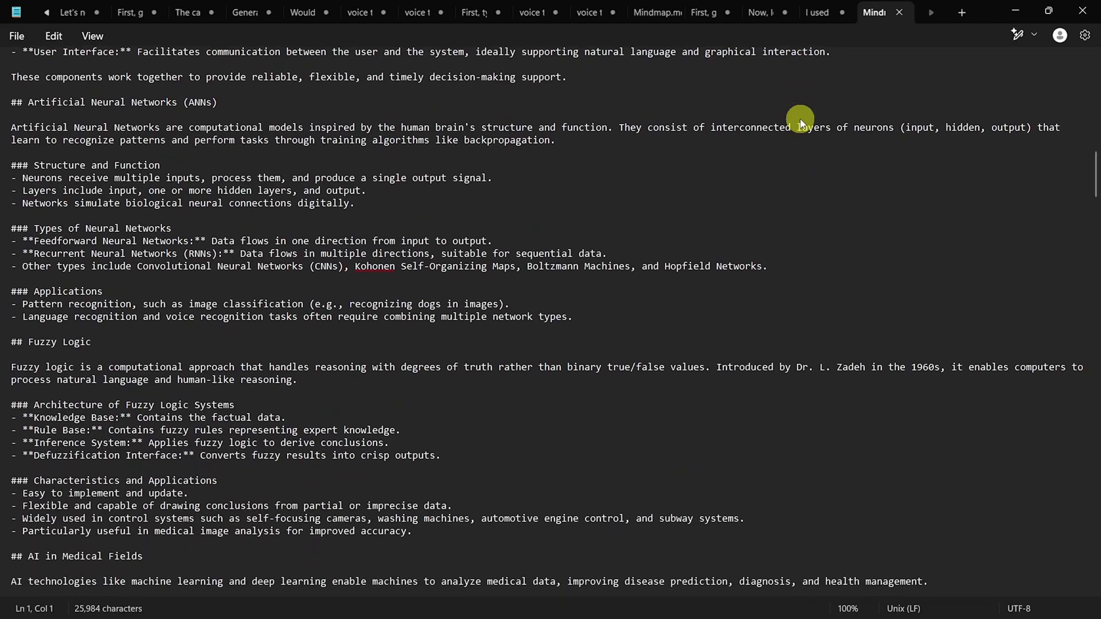
{"action": "scroll", "coordinate": [800, 118], "scroll_direction": "down", "scroll_amount": 3}
{"action": "scroll", "coordinate": [800, 119], "scroll_direction": "down", "scroll_amount": 5}
{"action": "scroll", "coordinate": [799, 118], "scroll_direction": "down", "scroll_amount": 3}
{"action": "scroll", "coordinate": [800, 118], "scroll_direction": "down", "scroll_amount": 1}
{"action": "scroll", "coordinate": [800, 119], "scroll_direction": "down", "scroll_amount": 4}
{"action": "scroll", "coordinate": [800, 119], "scroll_direction": "down", "scroll_amount": 3}
{"action": "scroll", "coordinate": [799, 119], "scroll_direction": "down", "scroll_amount": 3}
{"action": "scroll", "coordinate": [799, 119], "scroll_direction": "down", "scroll_amount": 3}
{"action": "scroll", "coordinate": [800, 119], "scroll_direction": "down", "scroll_amount": 5}
{"action": "scroll", "coordinate": [799, 118], "scroll_direction": "down", "scroll_amount": 3}
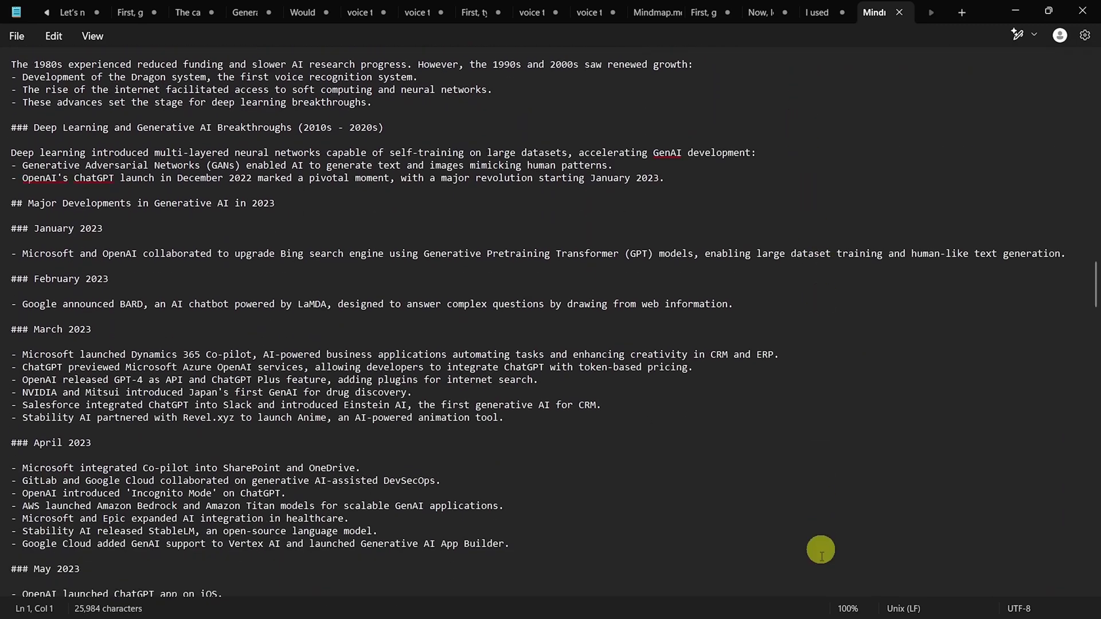